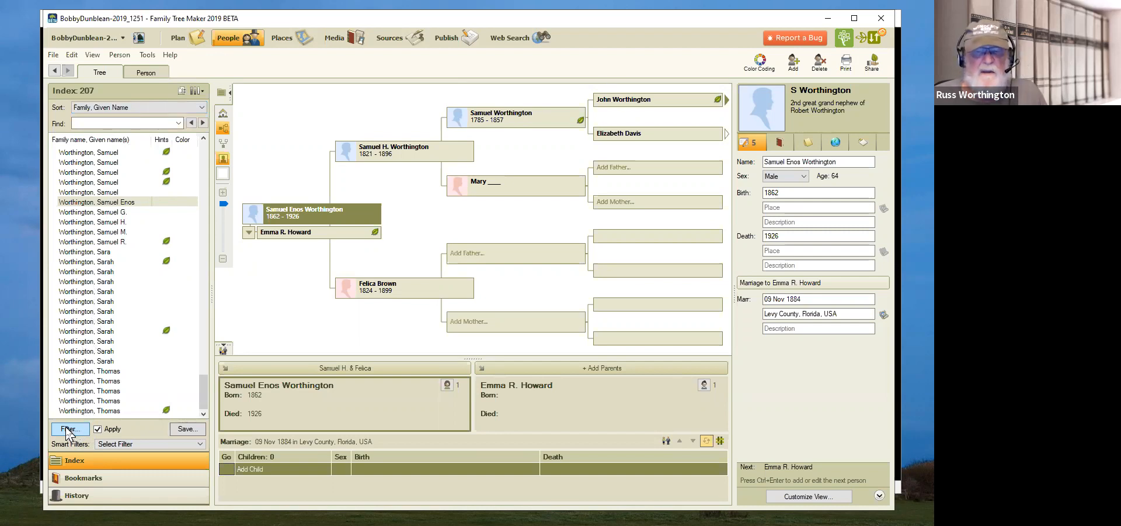
Review the include and exclude conditions of the individuals filter through the end of the list, and reapply the filter.
{"action": "left_click", "coordinate": [69, 430]}
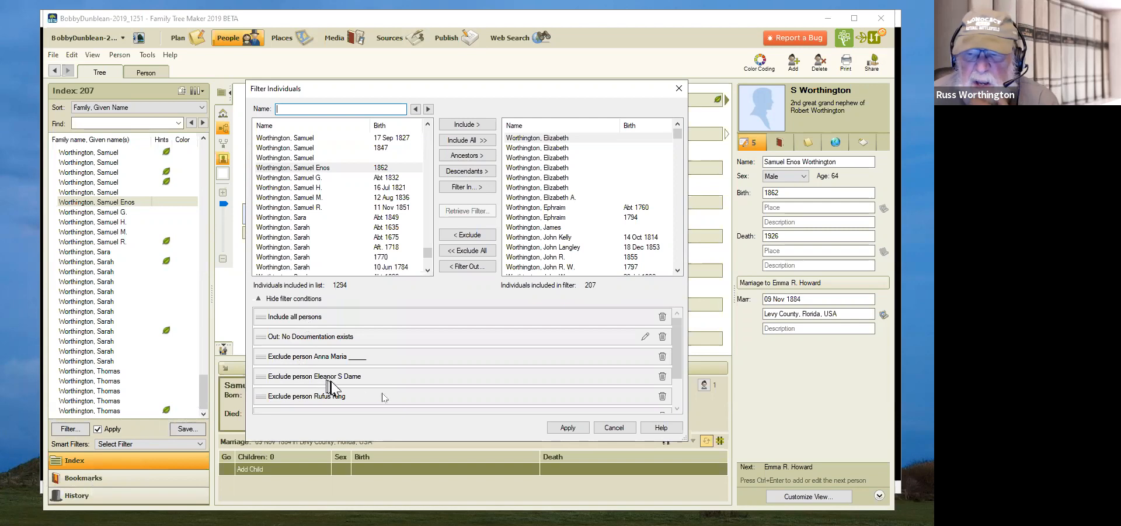
{"action": "left_click", "coordinate": [677, 409]}
{"action": "left_click", "coordinate": [677, 409]}
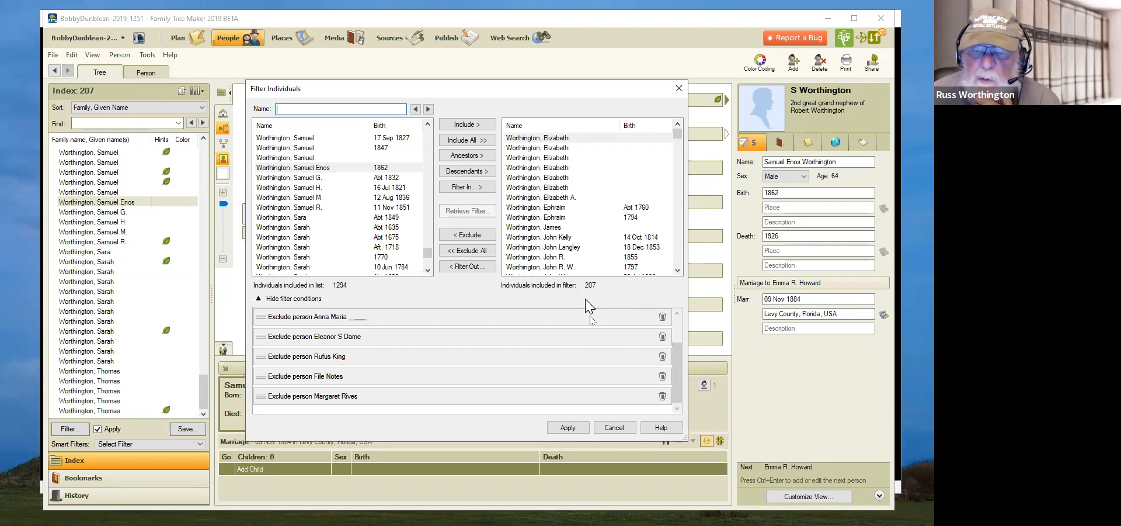
{"action": "left_click", "coordinate": [564, 428]}
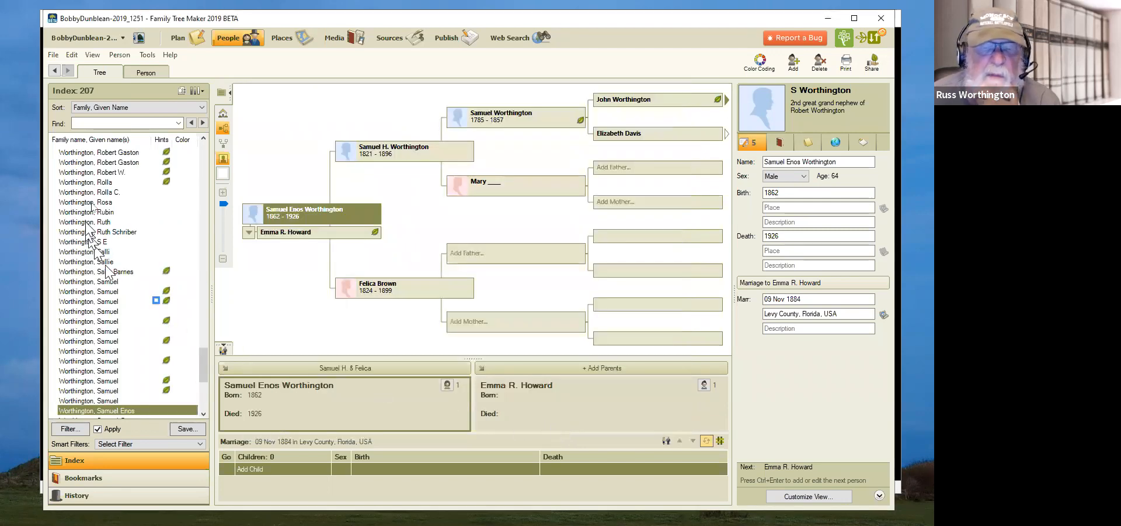
View the trees of the three consecutive people beginning the visible part of the filtered index, and open the third person's detailed facts.
{"action": "mouse_move", "coordinate": [112, 157]}
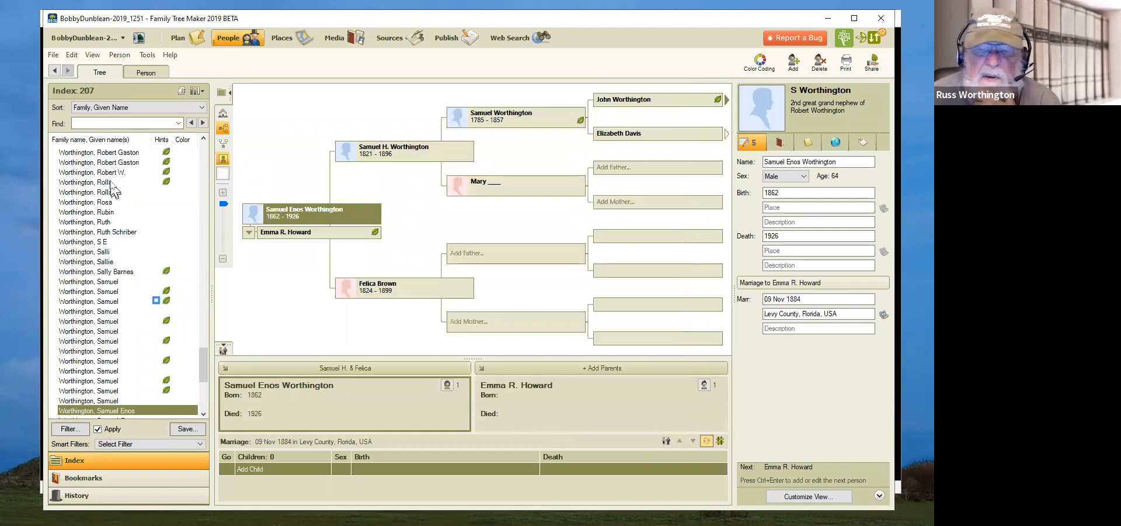
{"action": "left_click", "coordinate": [122, 153]}
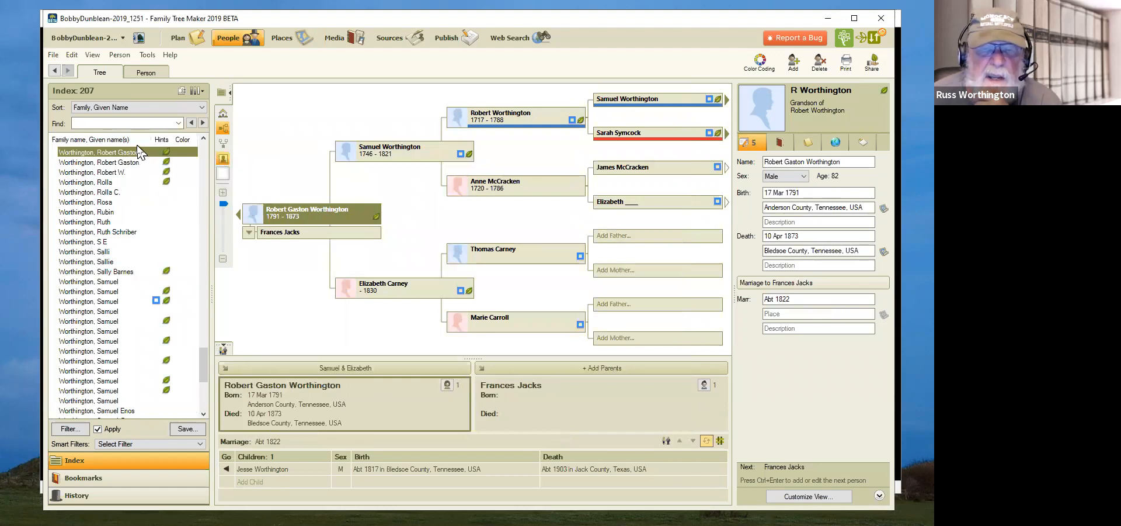
{"action": "mouse_move", "coordinate": [135, 156]}
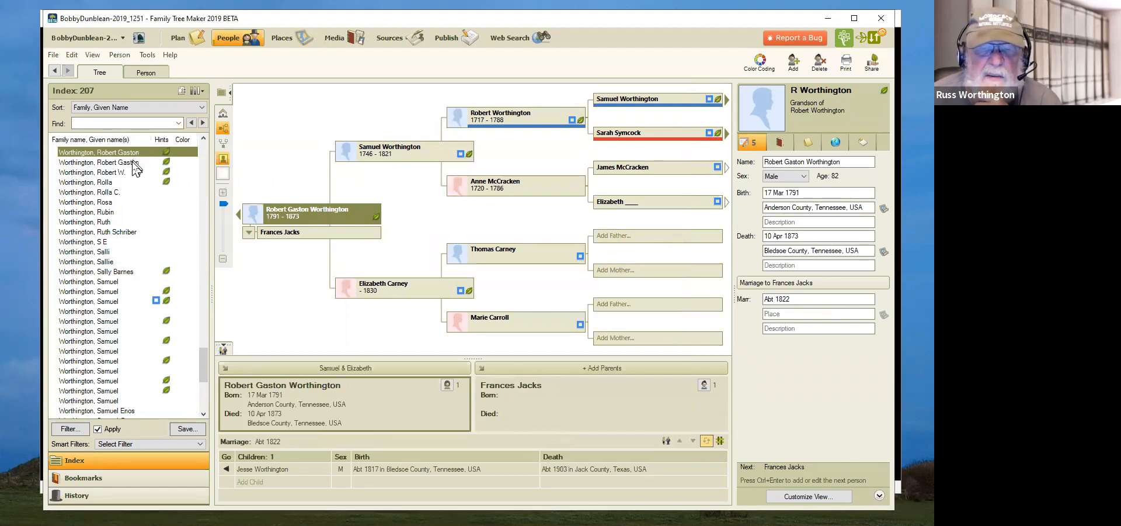
{"action": "left_click", "coordinate": [134, 164]}
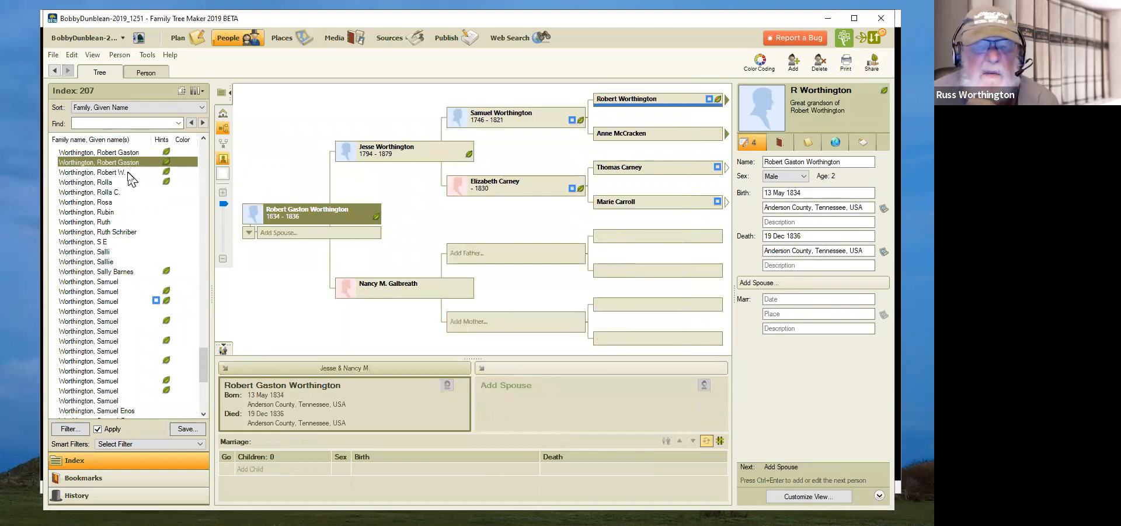
{"action": "left_click", "coordinate": [128, 174]}
{"action": "mouse_move", "coordinate": [128, 173]}
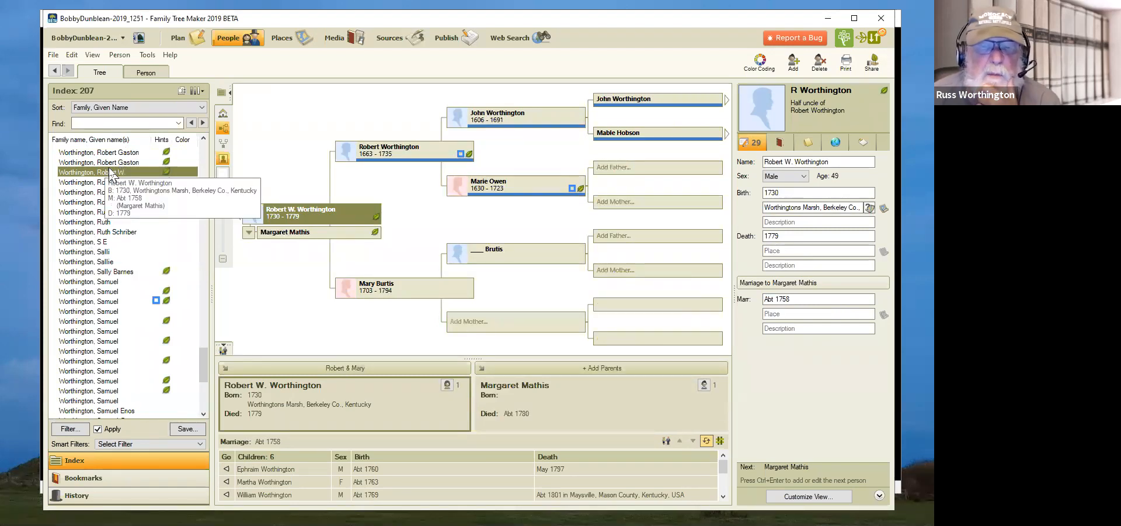
{"action": "left_click", "coordinate": [141, 73]}
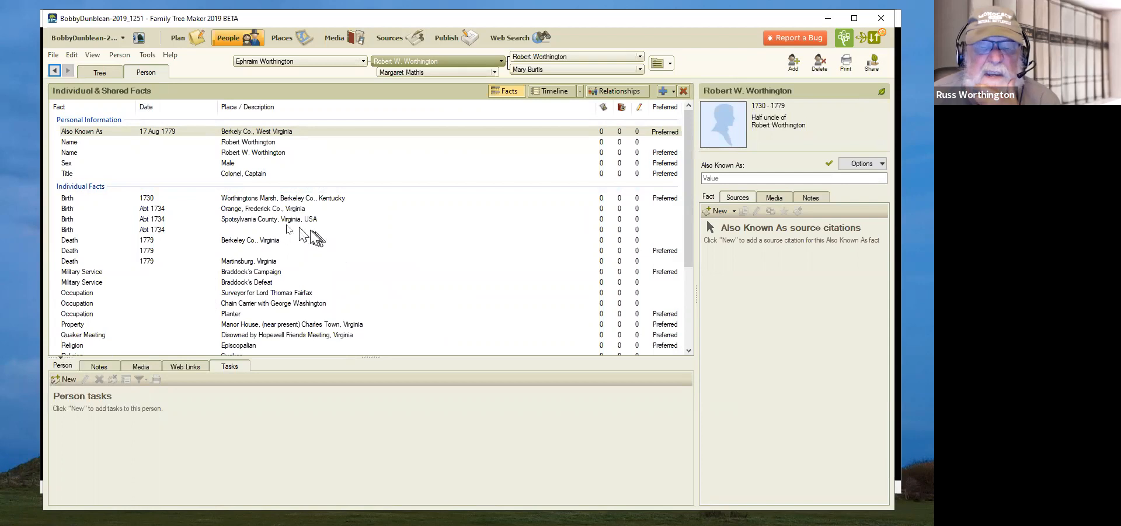
Mark the date of the preferred birth fact in Worthingtons Marsh, Berkeley Co., Kentucky as approximate by prefixing "abt" to the year.
{"action": "left_click", "coordinate": [158, 200]}
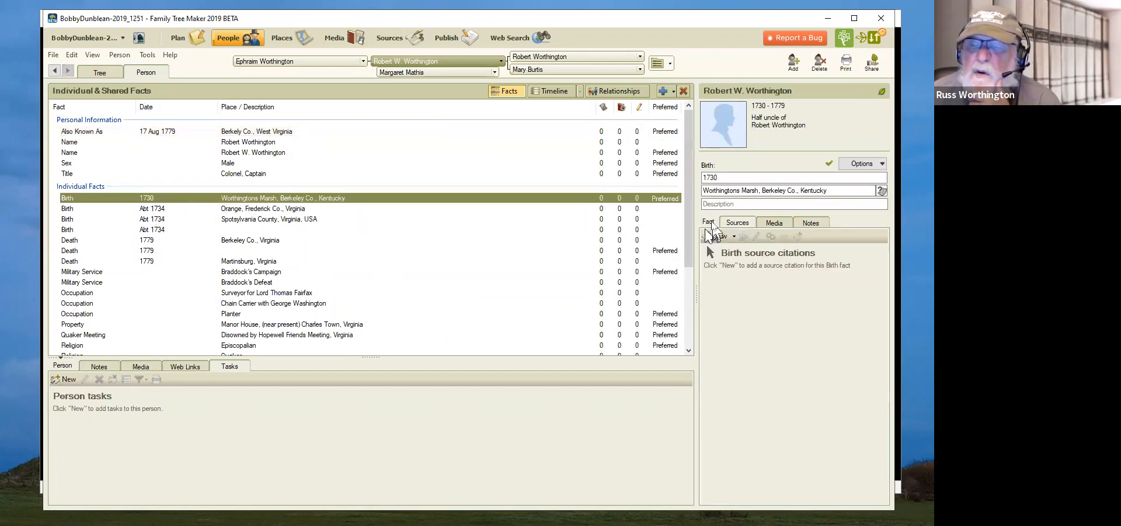
{"action": "left_click", "coordinate": [705, 177]}
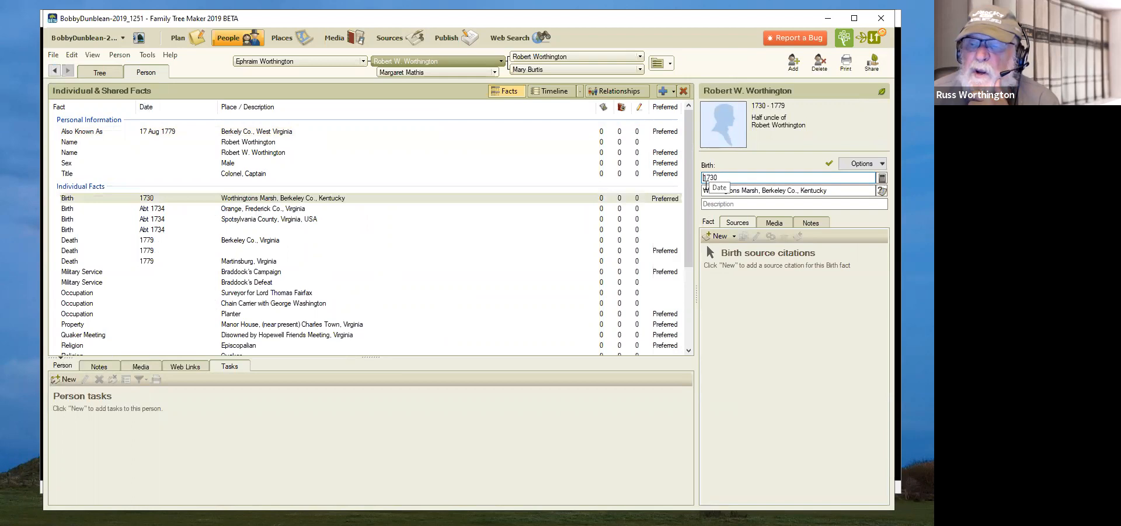
{"action": "type", "text": "abt"}
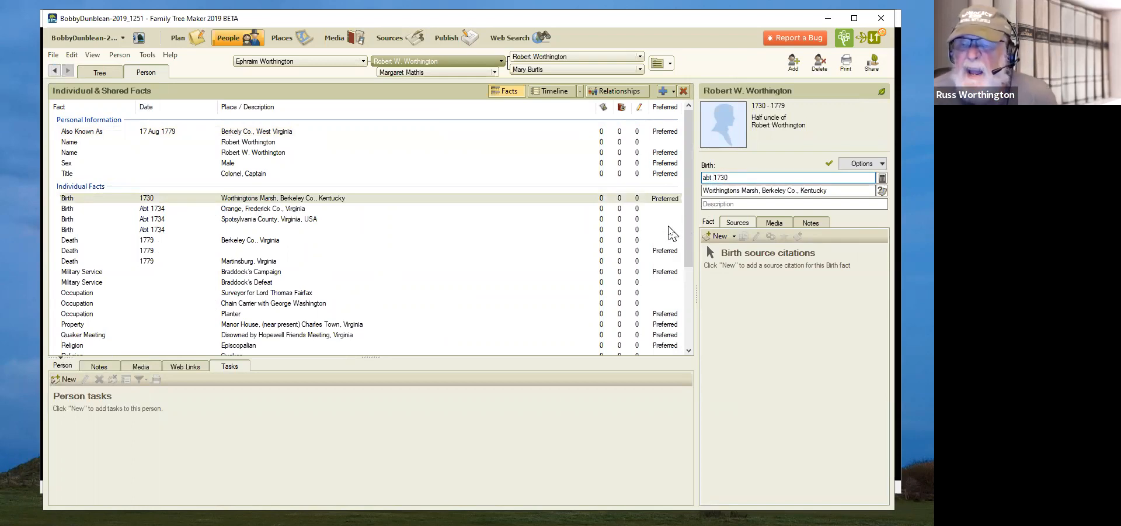
{"action": "left_click", "coordinate": [729, 204]}
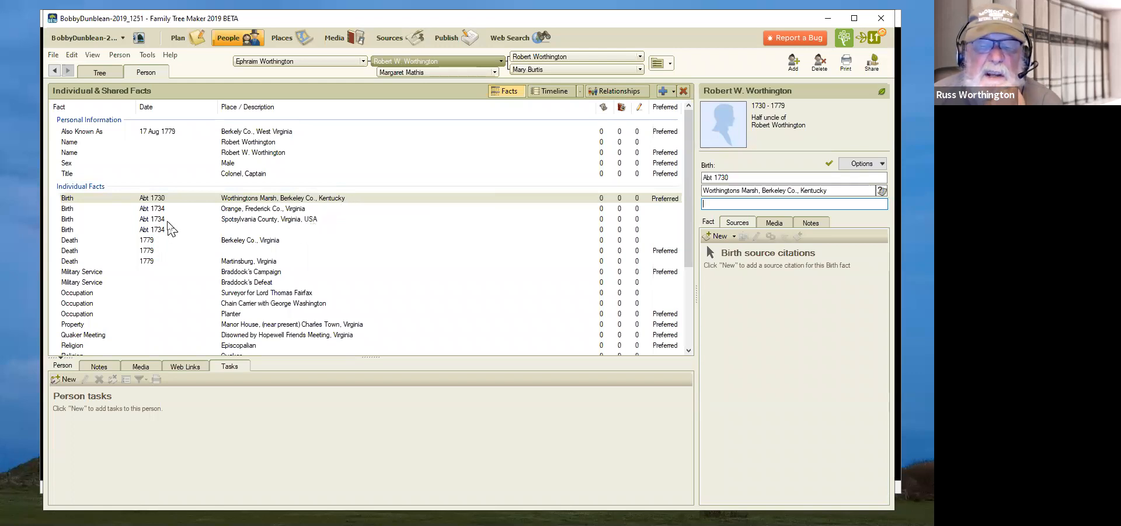
Delete the birth fact that has no place and confirm the deletion.
{"action": "left_click", "coordinate": [143, 231]}
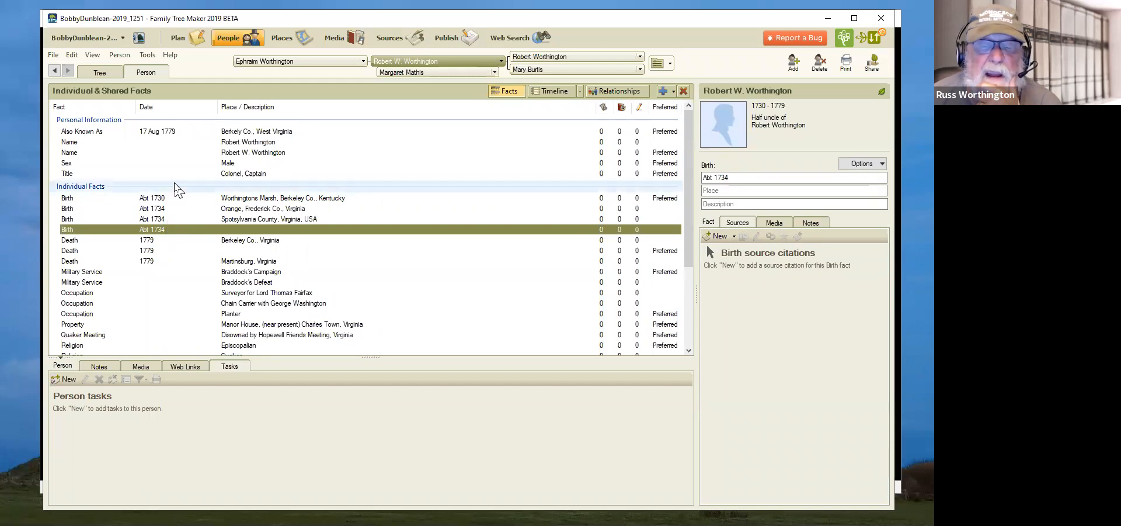
{"action": "right_click", "coordinate": [178, 232]}
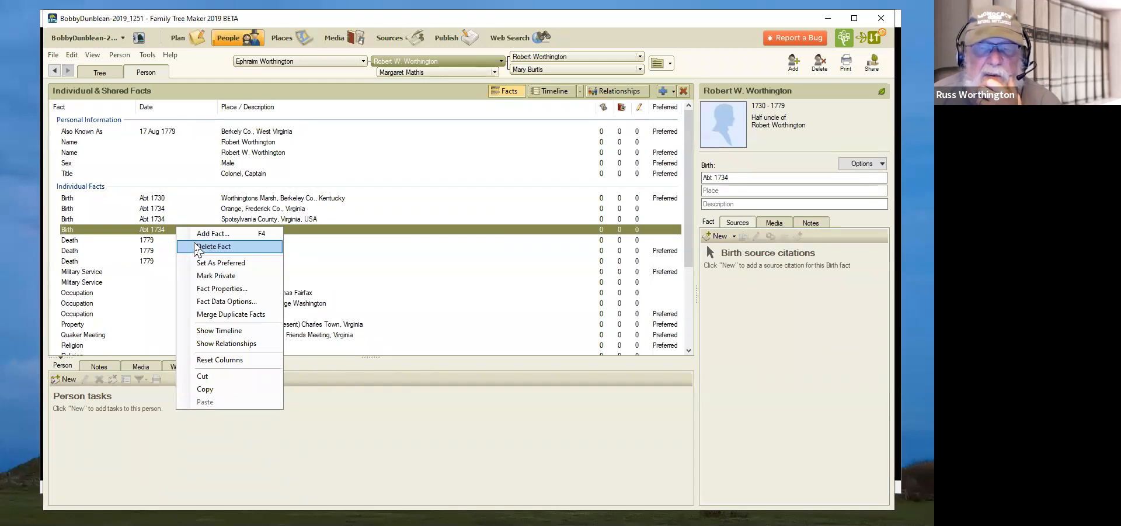
{"action": "left_click", "coordinate": [197, 247]}
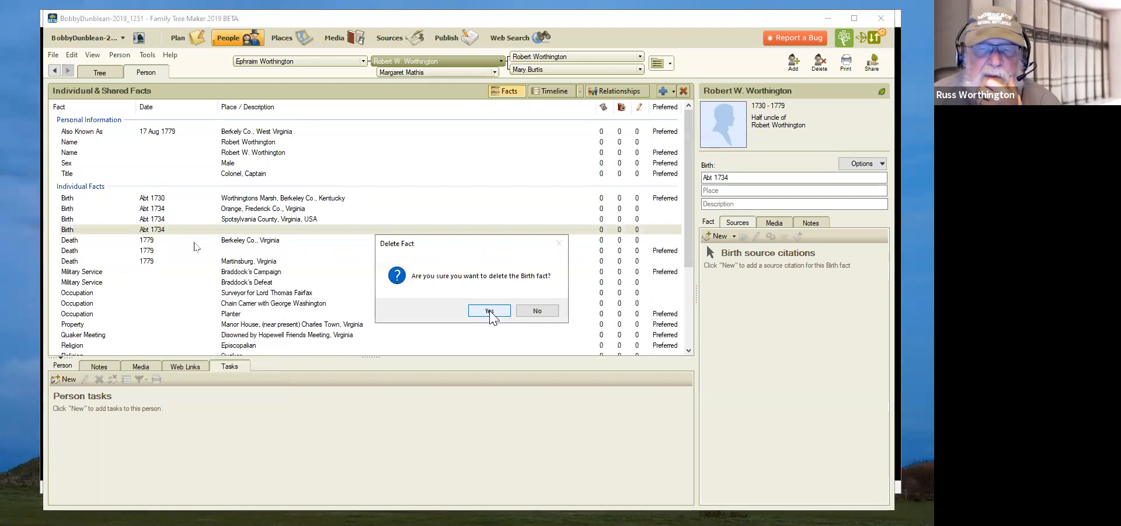
{"action": "left_click", "coordinate": [490, 311]}
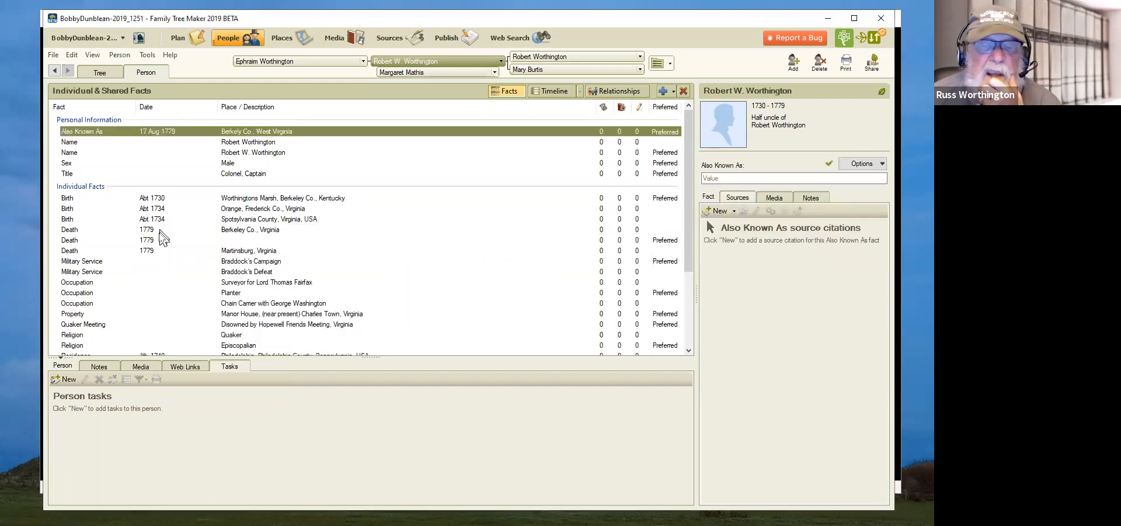
Delete the preferred death fact that has no place and confirm the deletion.
{"action": "left_click", "coordinate": [160, 233]}
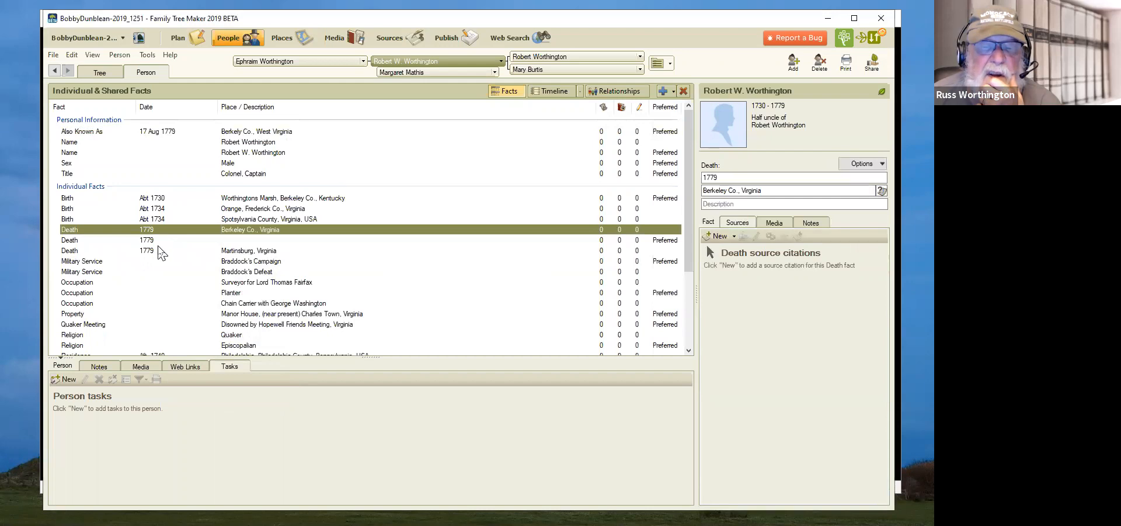
{"action": "left_click", "coordinate": [160, 240]}
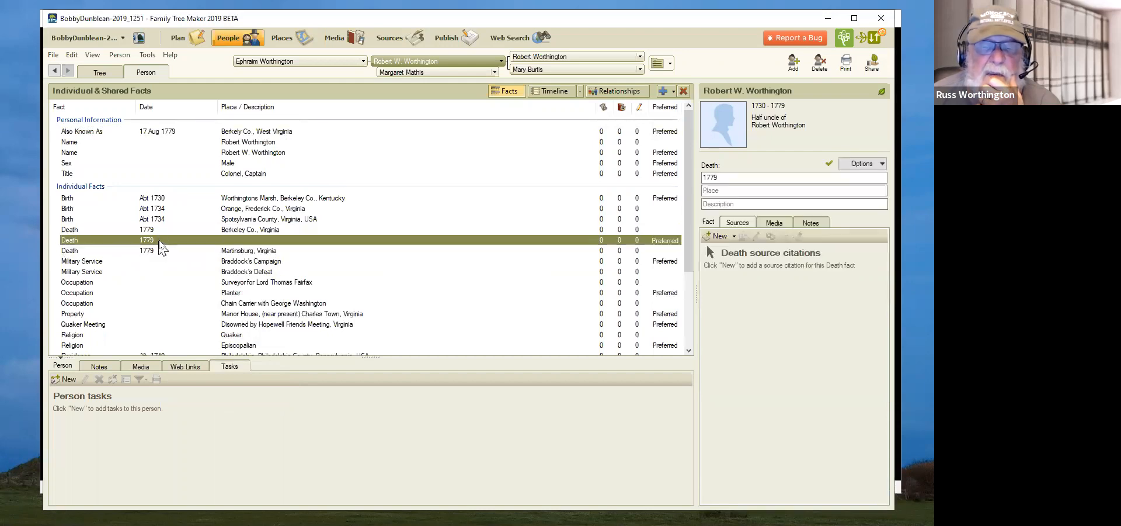
{"action": "right_click", "coordinate": [161, 246]}
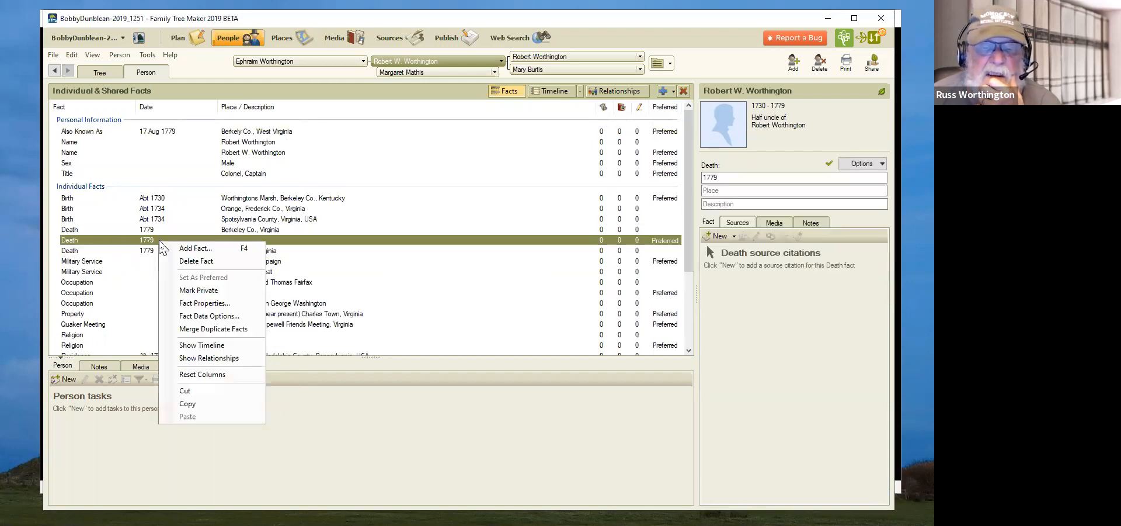
{"action": "left_click", "coordinate": [181, 261]}
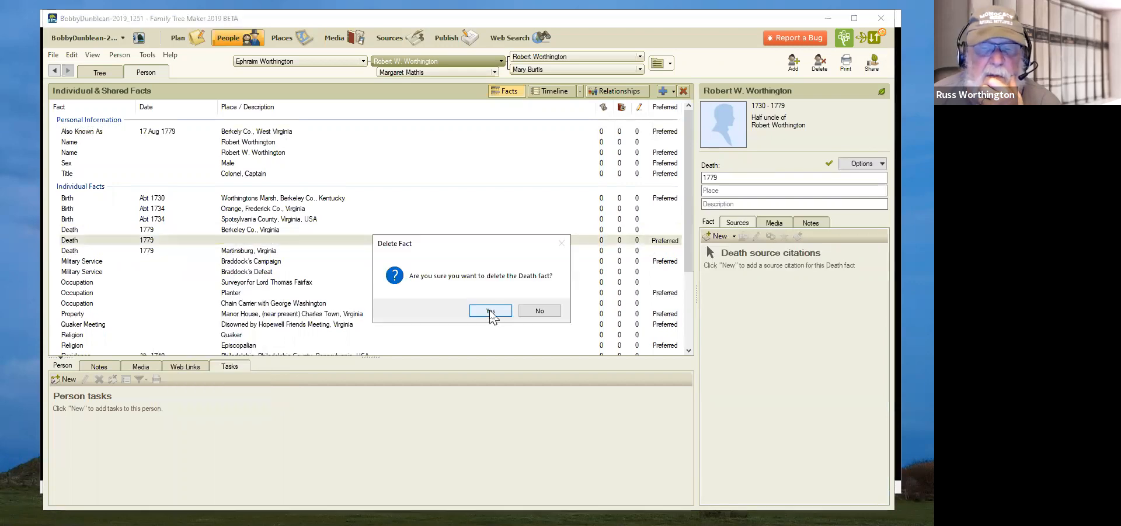
{"action": "left_click", "coordinate": [491, 311]}
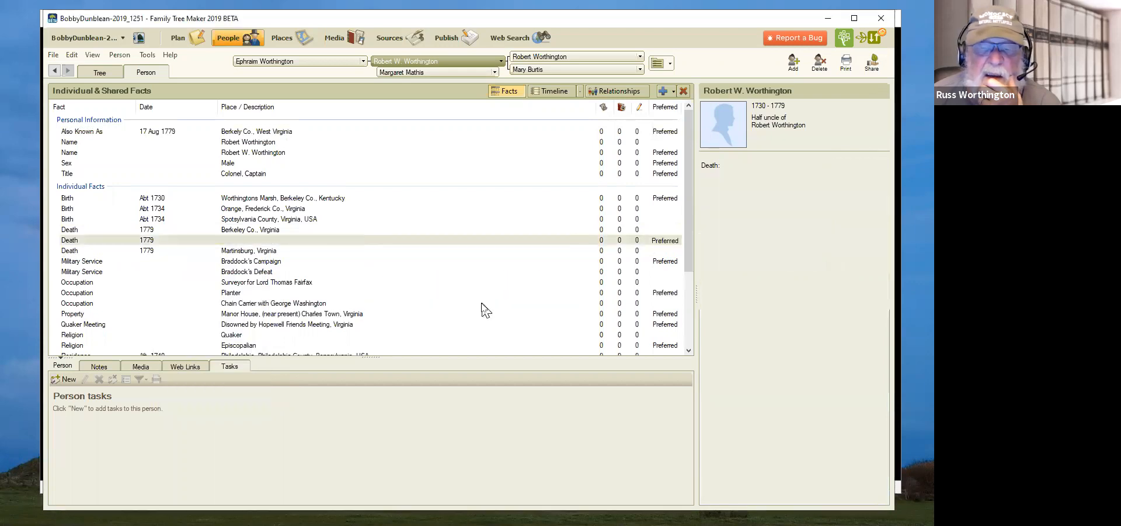
Set the date of the Berkeley Co., Virginia death fact to Abt 1779.
{"action": "left_click", "coordinate": [156, 229]}
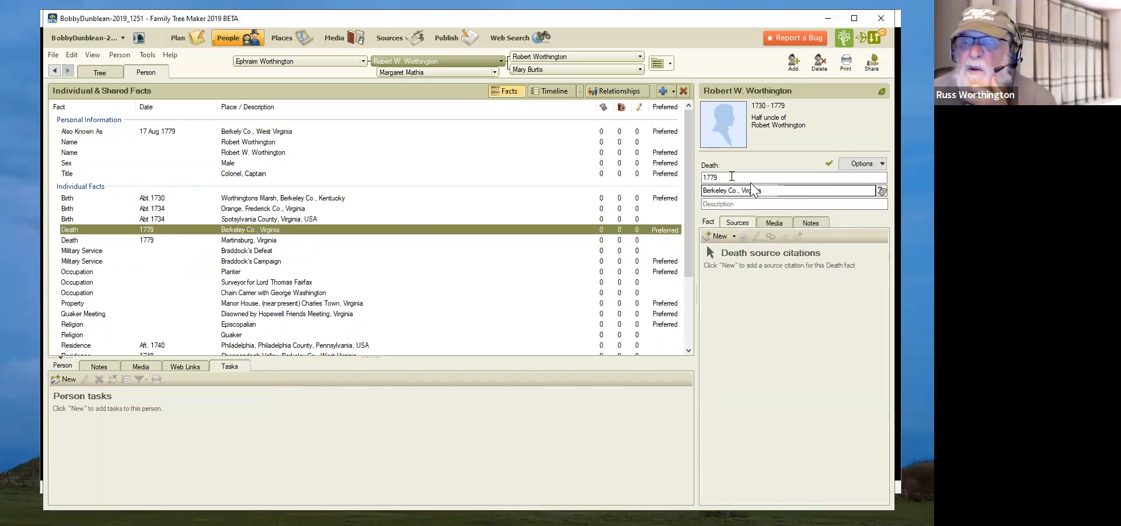
{"action": "left_click", "coordinate": [705, 178]}
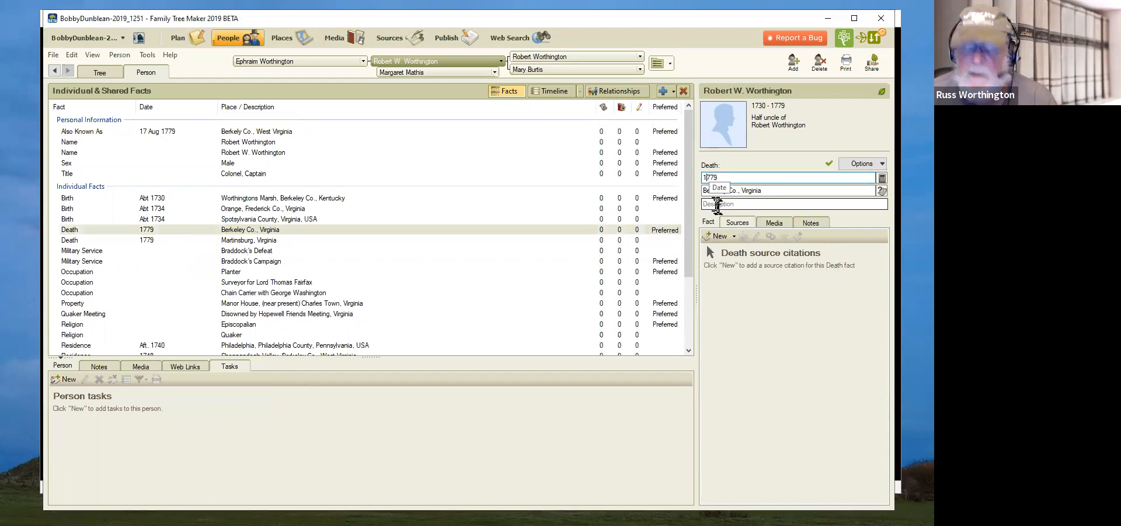
{"action": "type", "text": "abt"}
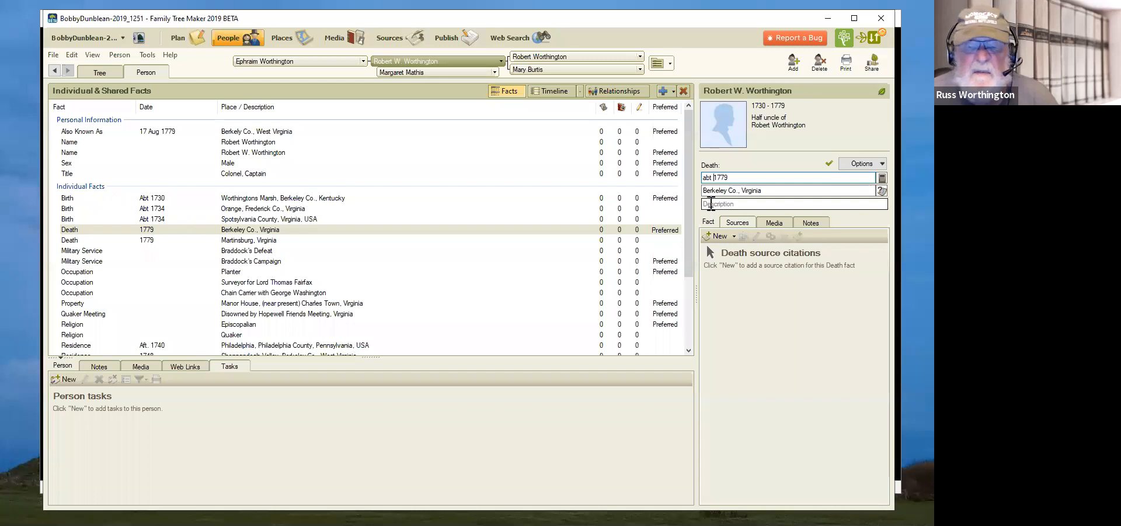
{"action": "key", "text": "Tab"}
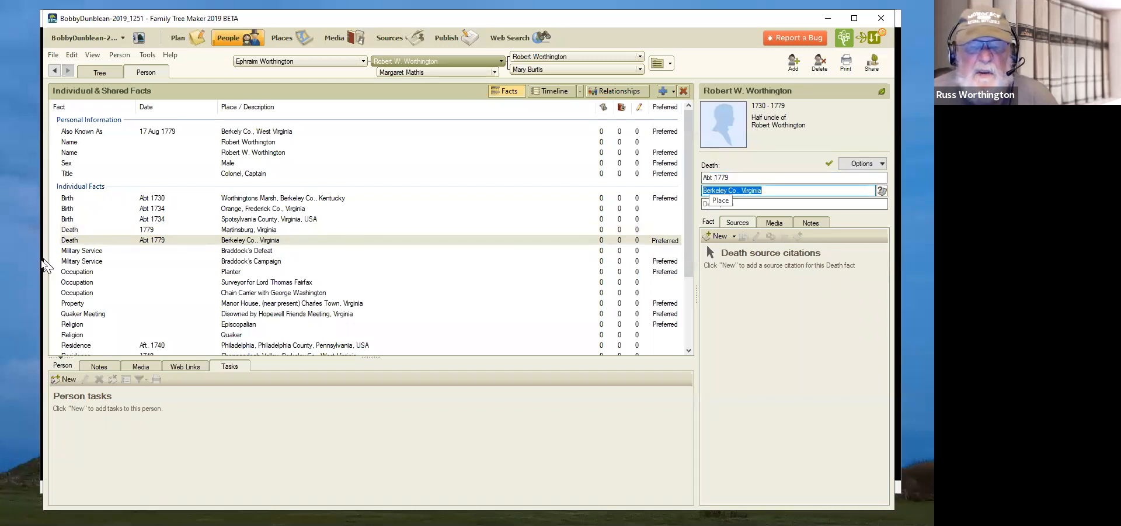
Set the date of the Martinsburg, Virginia death fact to Abt 1779.
{"action": "left_click", "coordinate": [331, 229]}
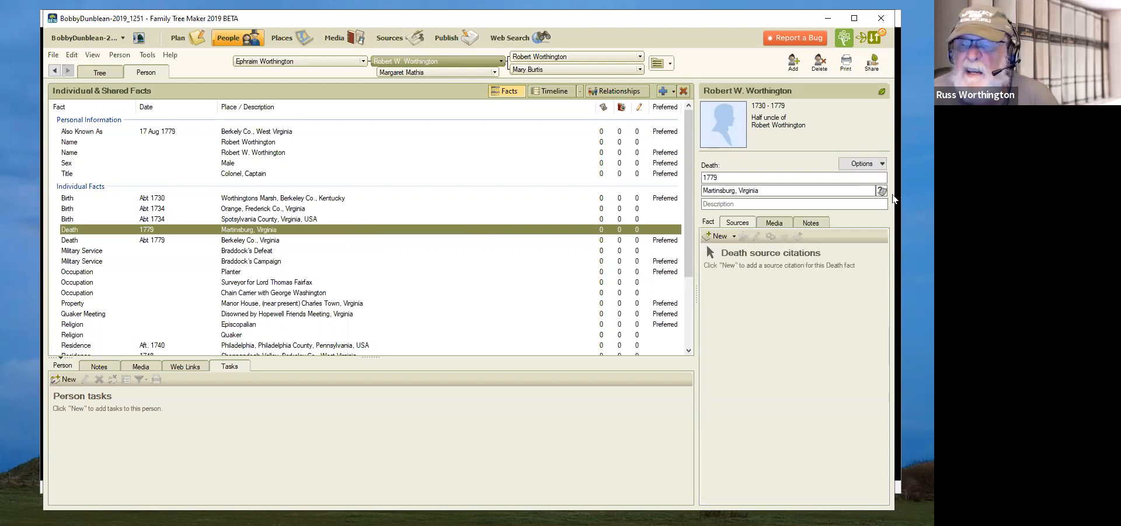
{"action": "left_click", "coordinate": [858, 179]}
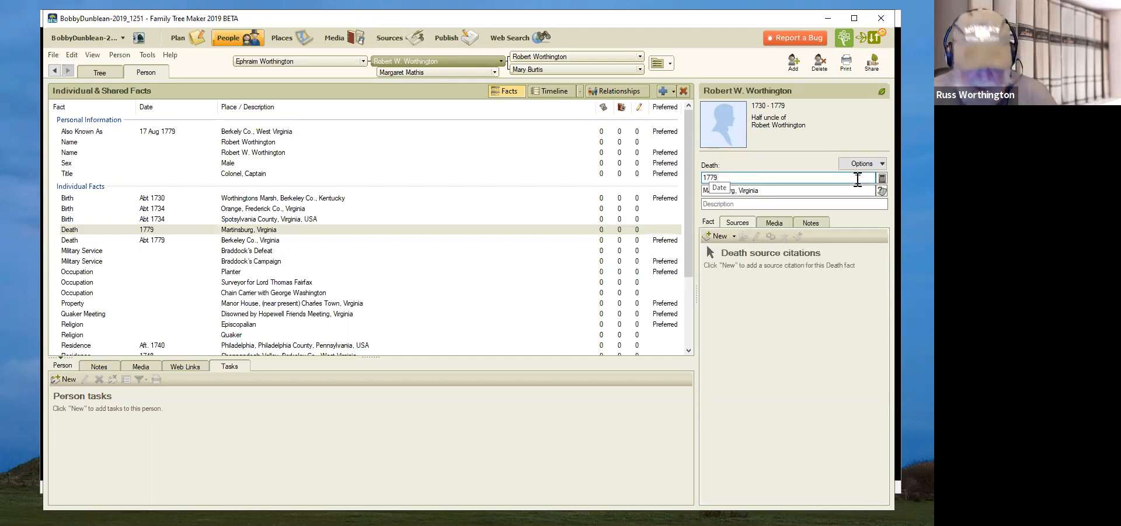
{"action": "key", "text": "Home"}
{"action": "type", "text": "abt"}
{"action": "key", "text": "Tab"}
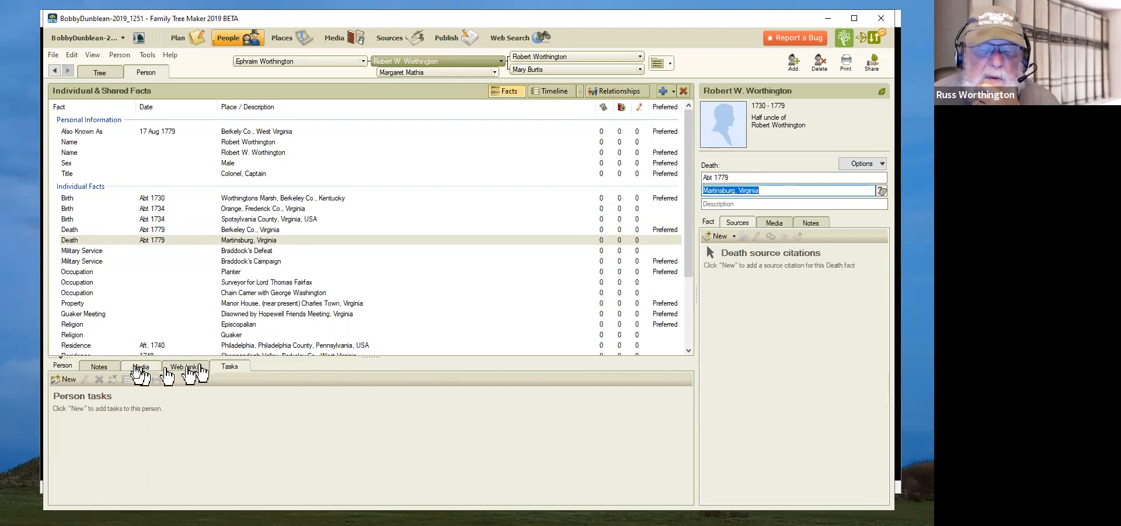
Start a new person task with the description Death Place.
{"action": "left_click", "coordinate": [66, 380]}
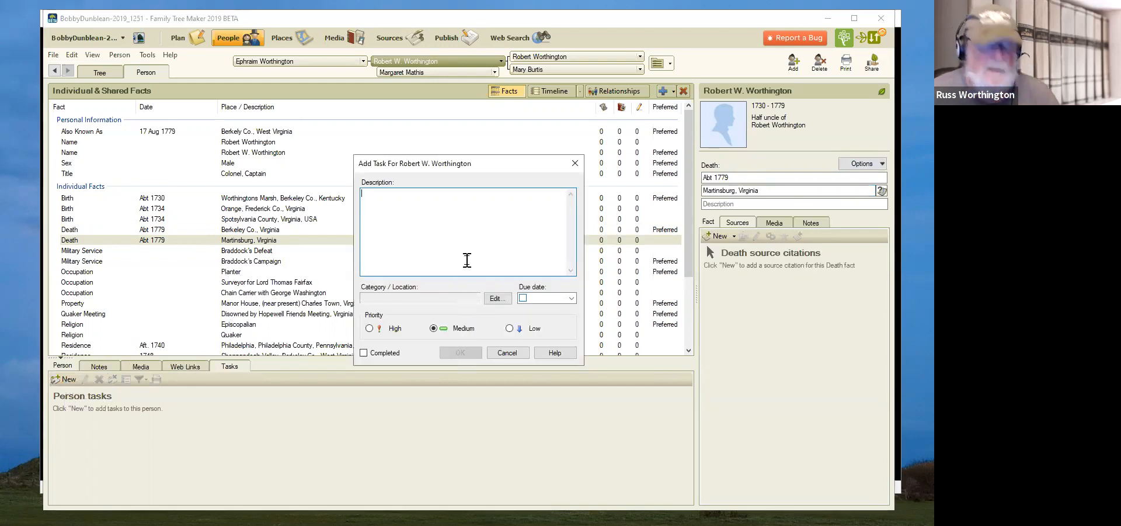
{"action": "type", "text": "Deat"}
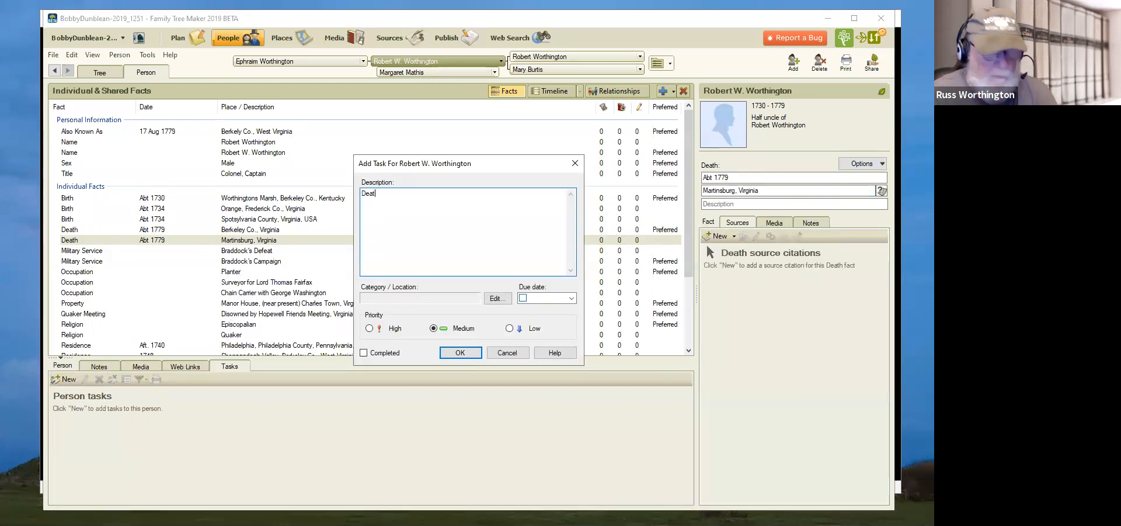
{"action": "type", "text": "h Place"}
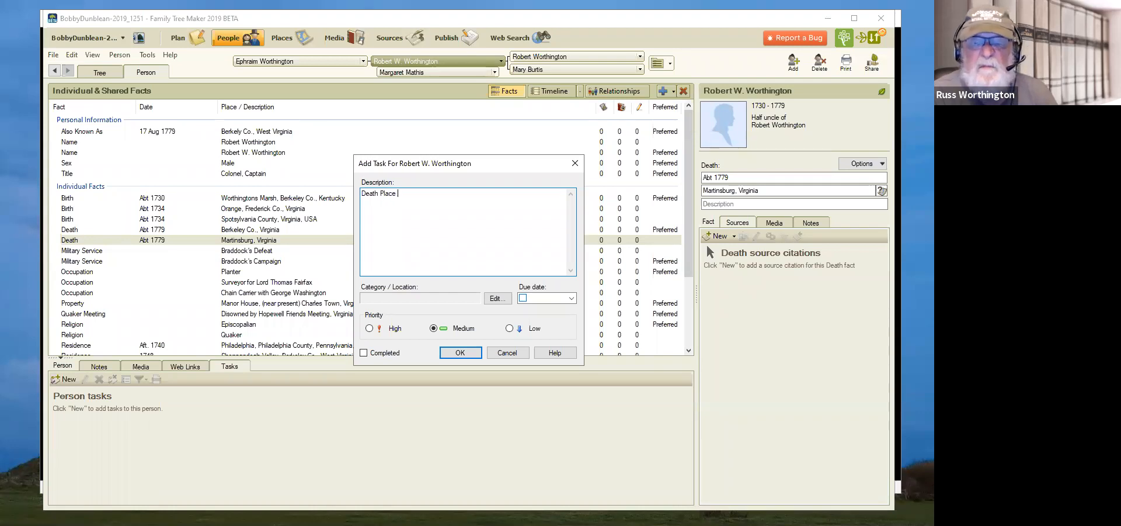
{"action": "key", "text": "BackSpace"}
{"action": "key", "text": "BackSpace"}
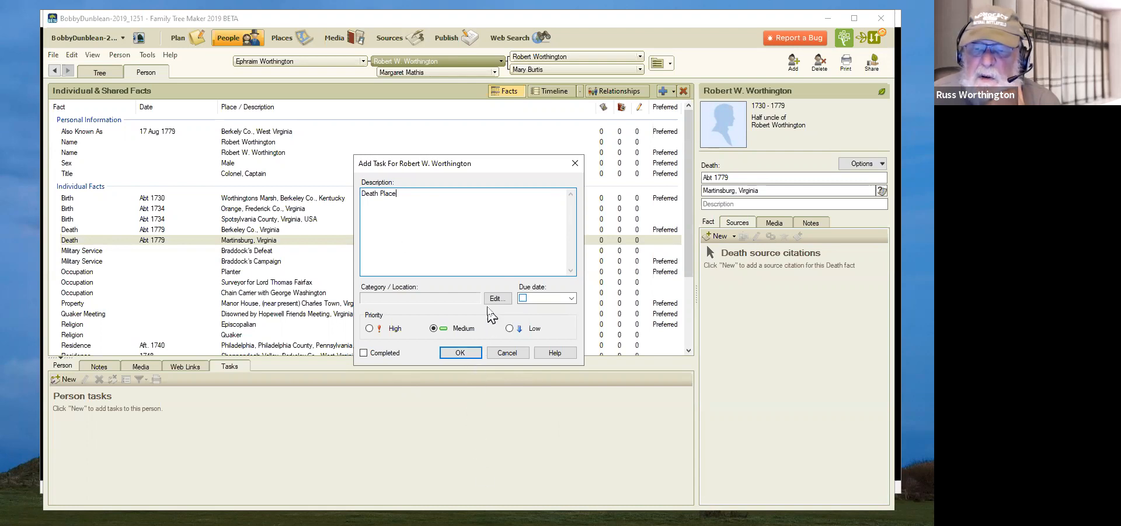
Assign only the Conflicting Information category to the Death Place task and save the task.
{"action": "left_click", "coordinate": [497, 298]}
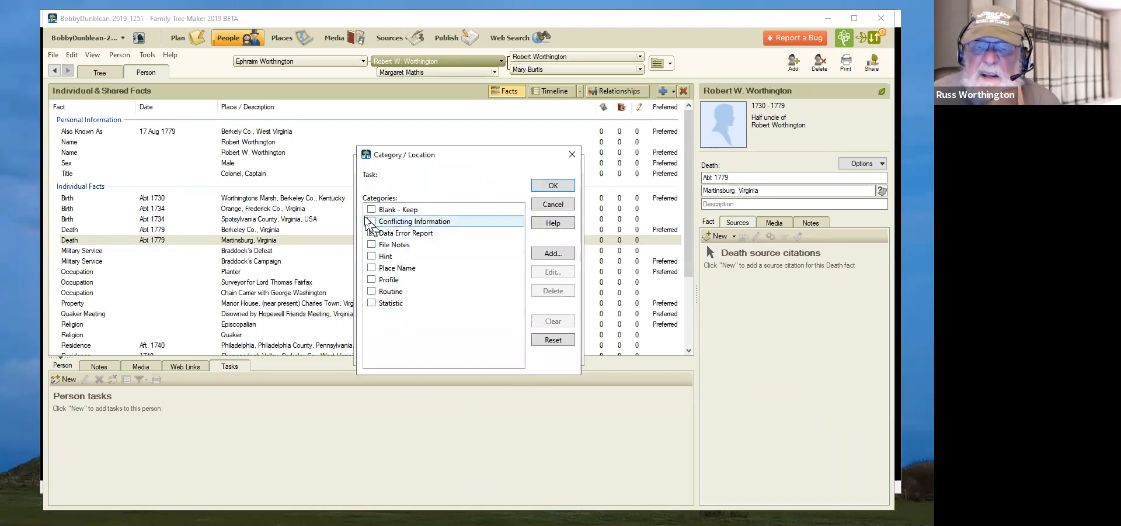
{"action": "left_click", "coordinate": [371, 233]}
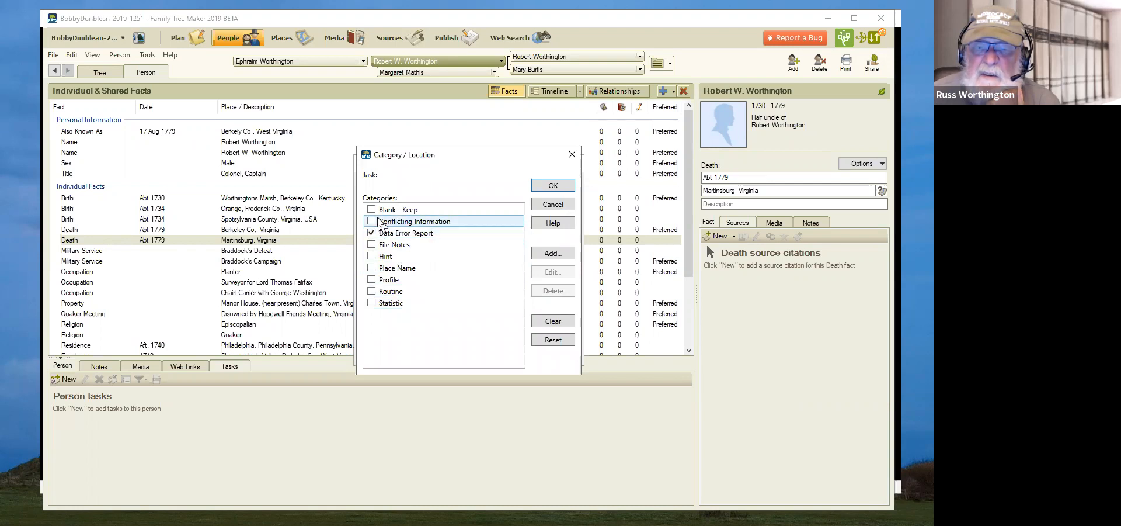
{"action": "left_click", "coordinate": [372, 221]}
{"action": "left_click", "coordinate": [371, 232]}
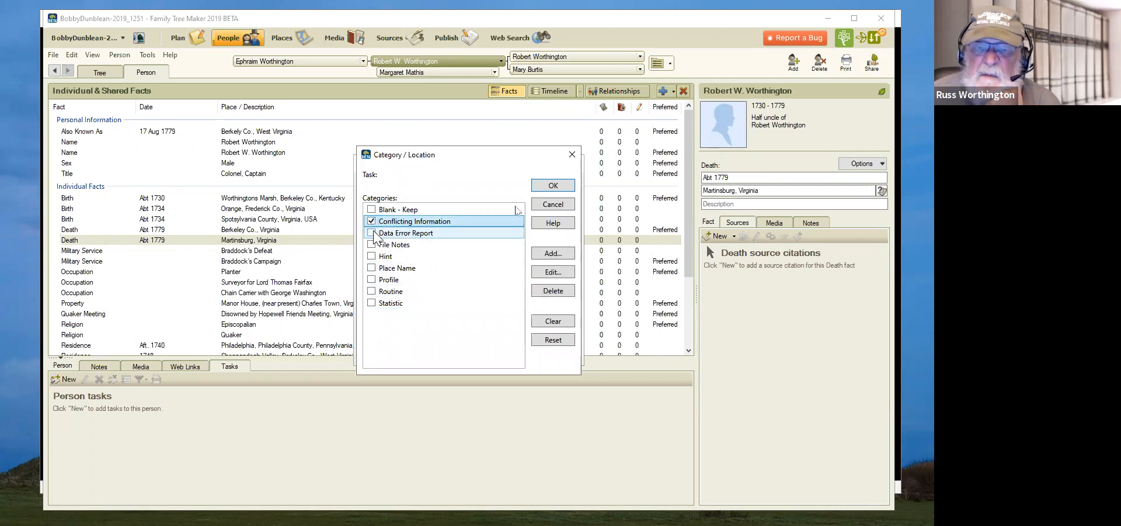
{"action": "left_click", "coordinate": [549, 186]}
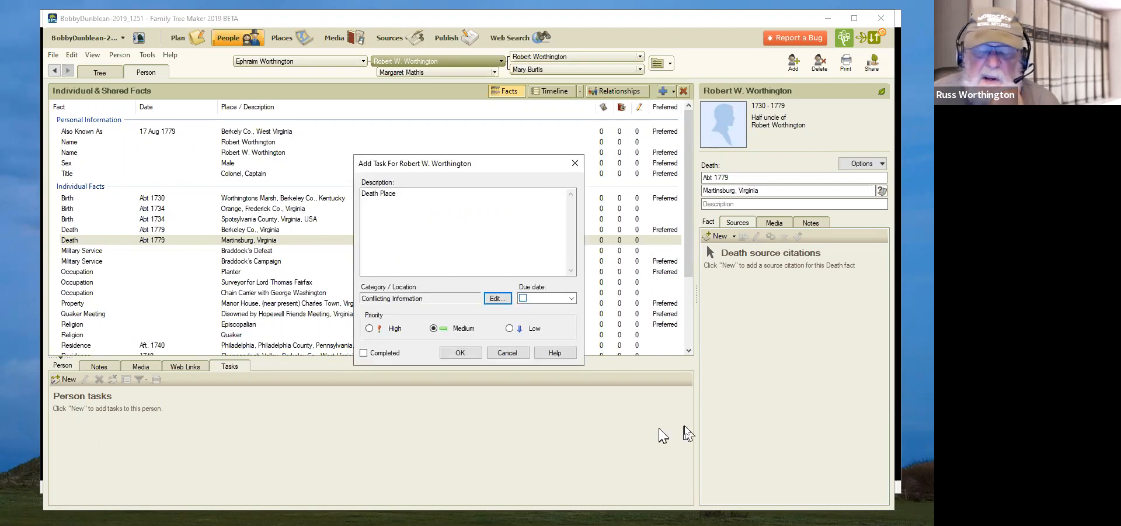
{"action": "left_click", "coordinate": [460, 353]}
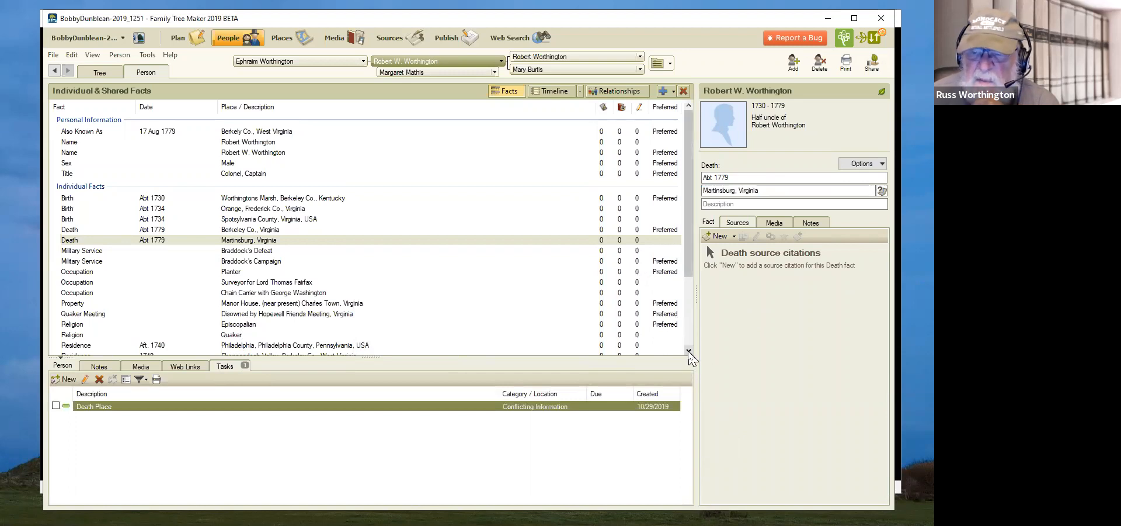
Add a second person task described as Marriage Date with the category Conflicting Information.
{"action": "scroll", "coordinate": [692, 343], "scroll_direction": "down", "scroll_amount": 3}
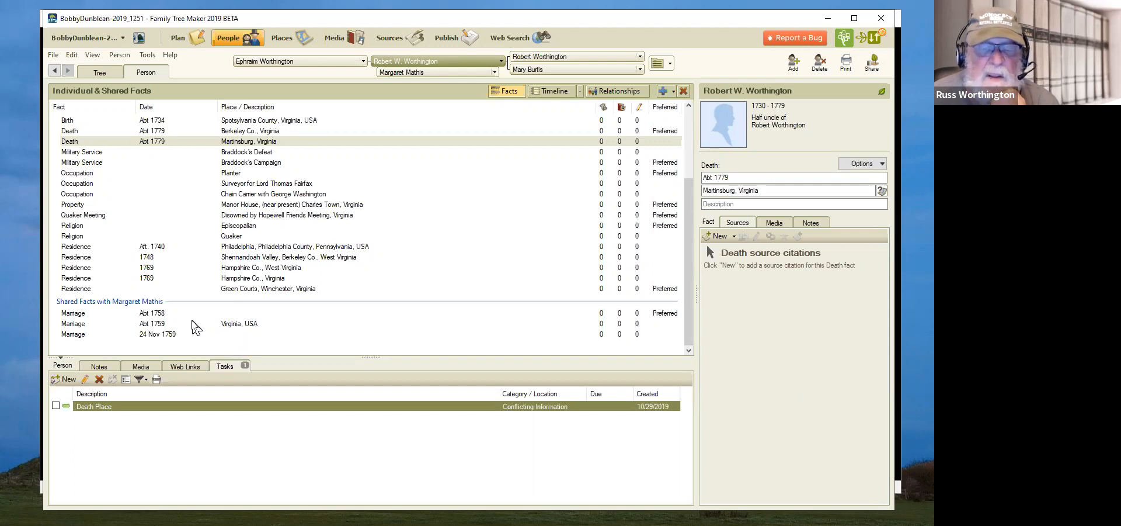
{"action": "left_click", "coordinate": [64, 379]}
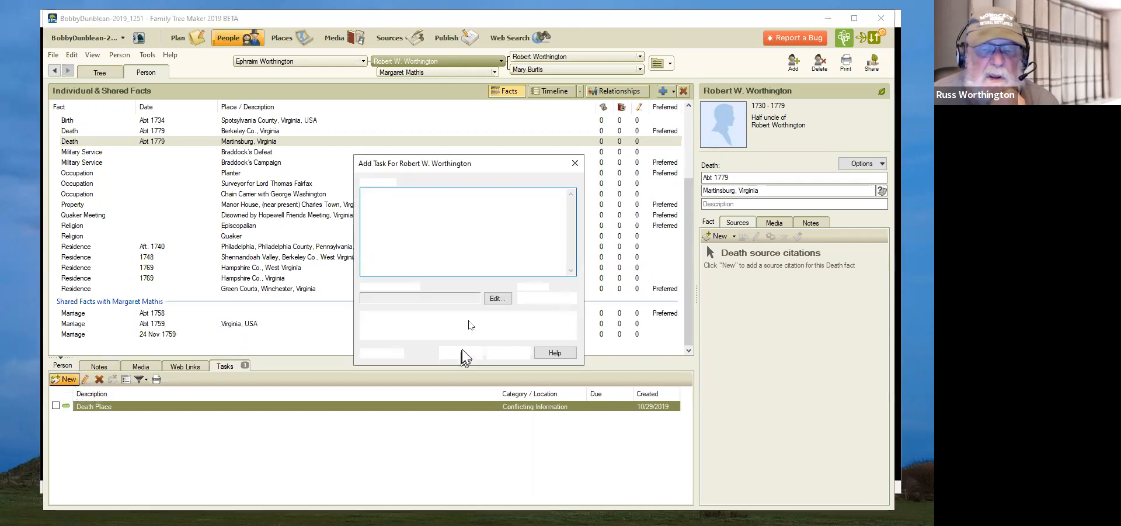
{"action": "type", "text": "Marriage Date"}
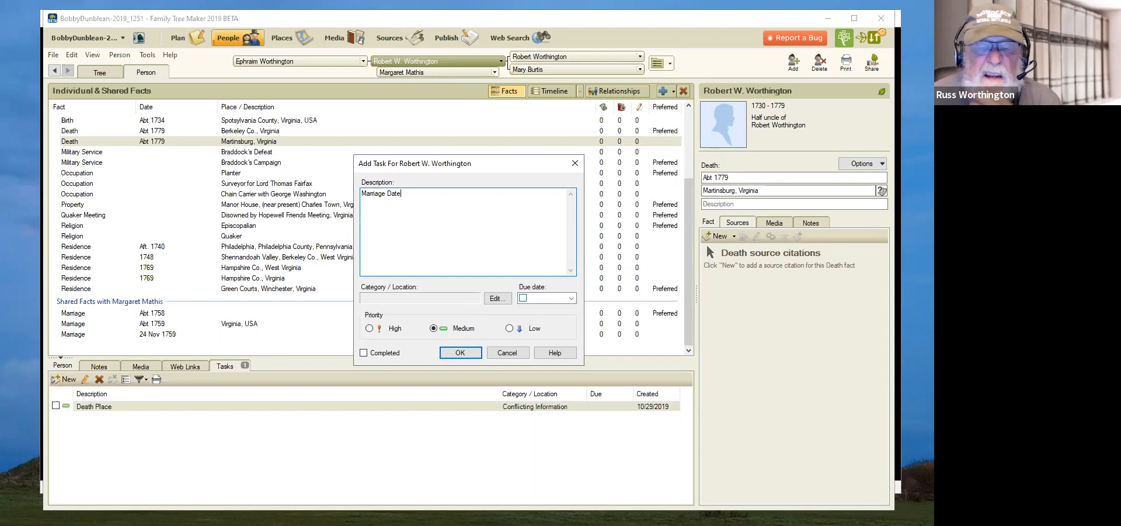
{"action": "left_click", "coordinate": [497, 299]}
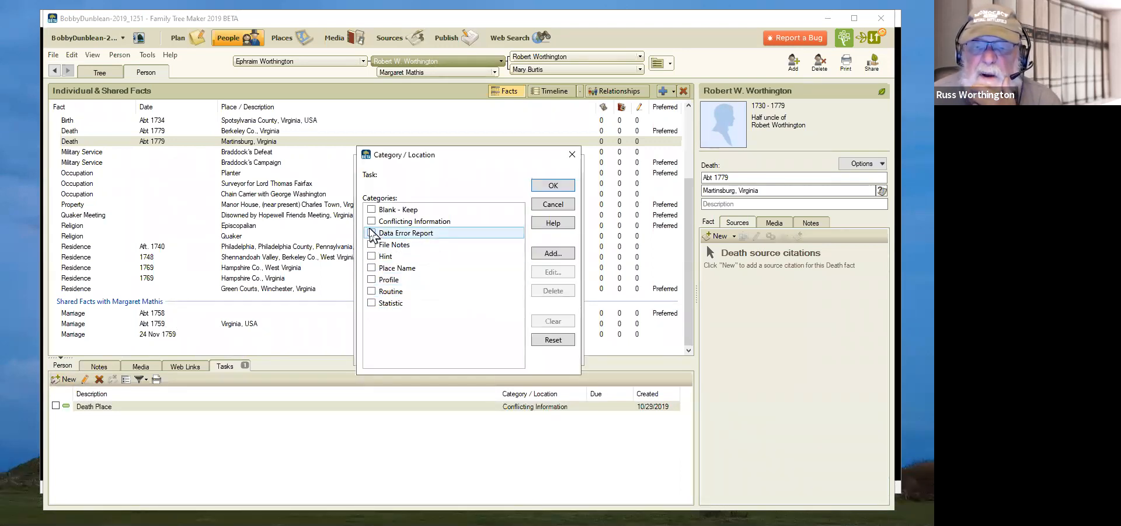
{"action": "left_click", "coordinate": [371, 221]}
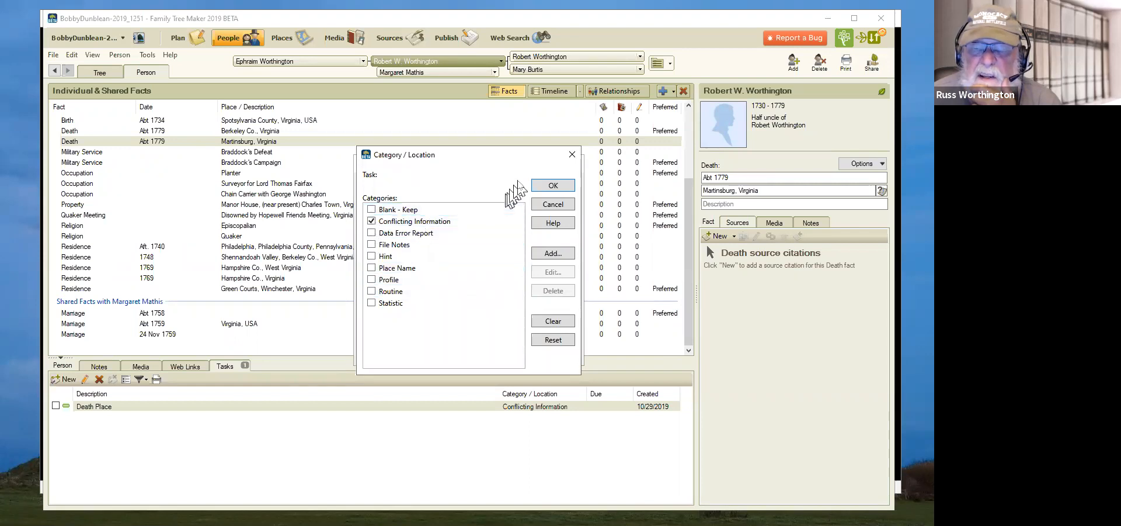
{"action": "left_click", "coordinate": [552, 186]}
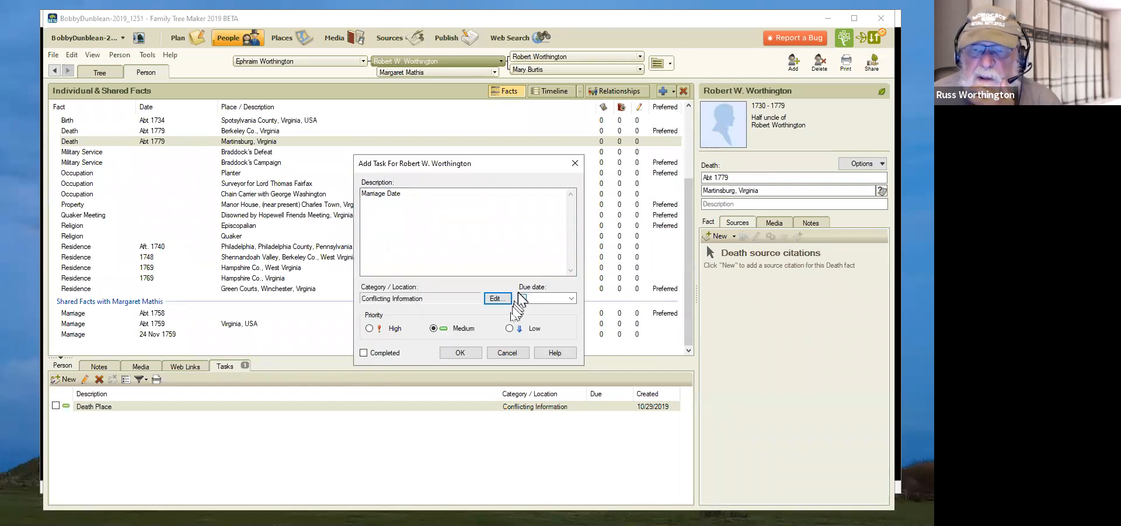
{"action": "left_click", "coordinate": [467, 353]}
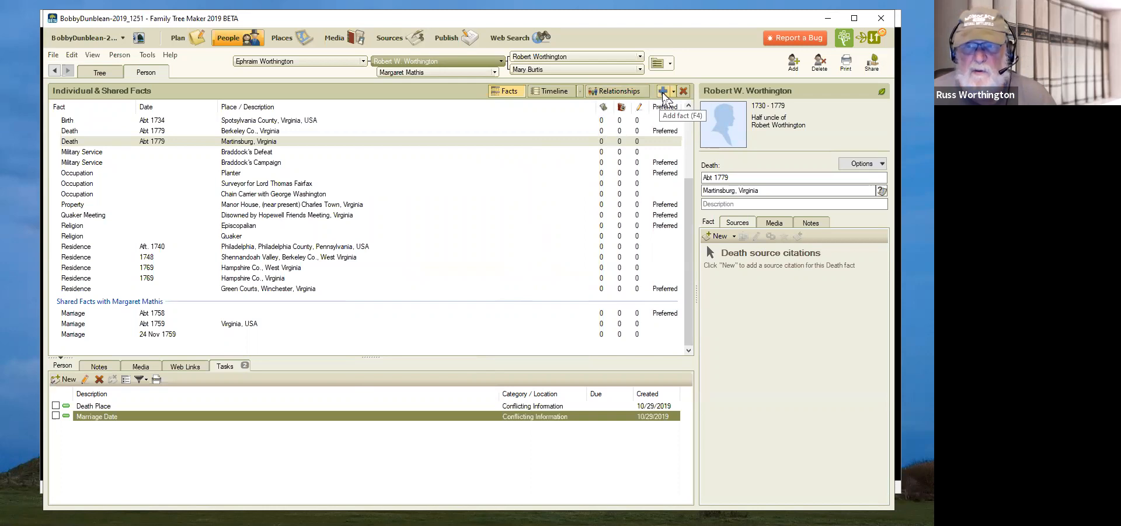
Add a No Documentation fact with the description Needs Documentation and attach the firsthand-knowledge source citation to it.
{"action": "left_click", "coordinate": [664, 93]}
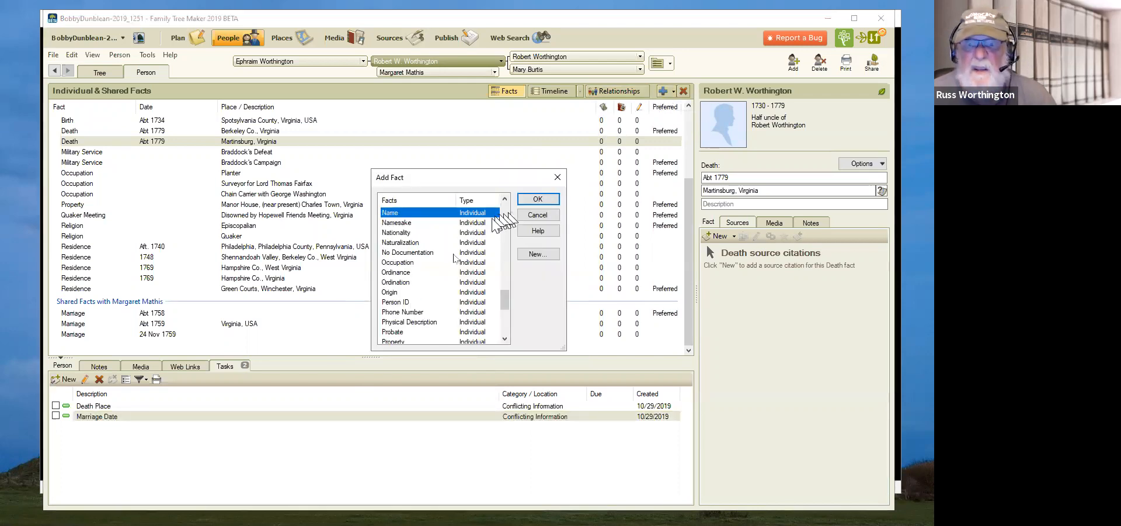
{"action": "left_click", "coordinate": [432, 252]}
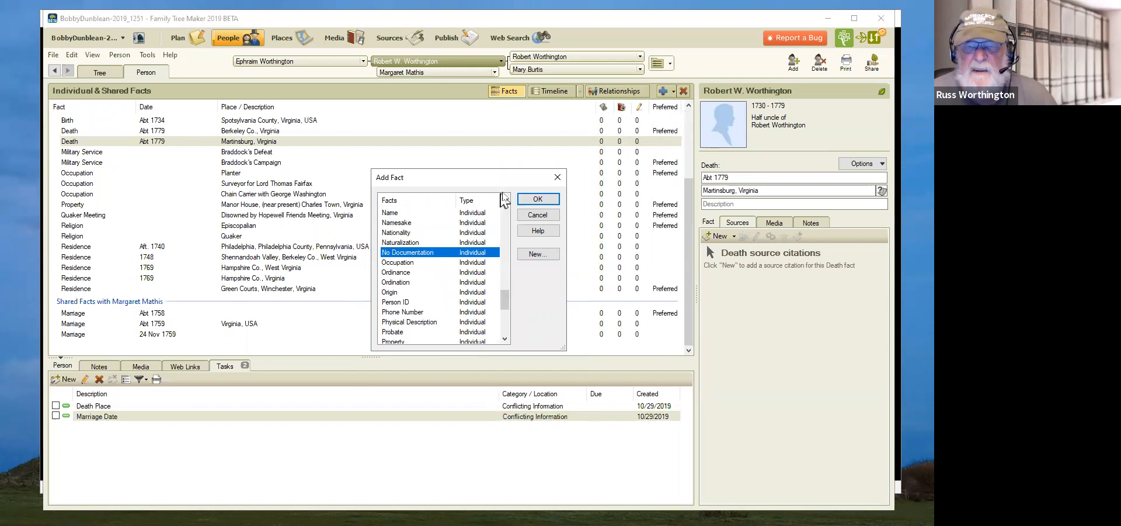
{"action": "left_click", "coordinate": [537, 199]}
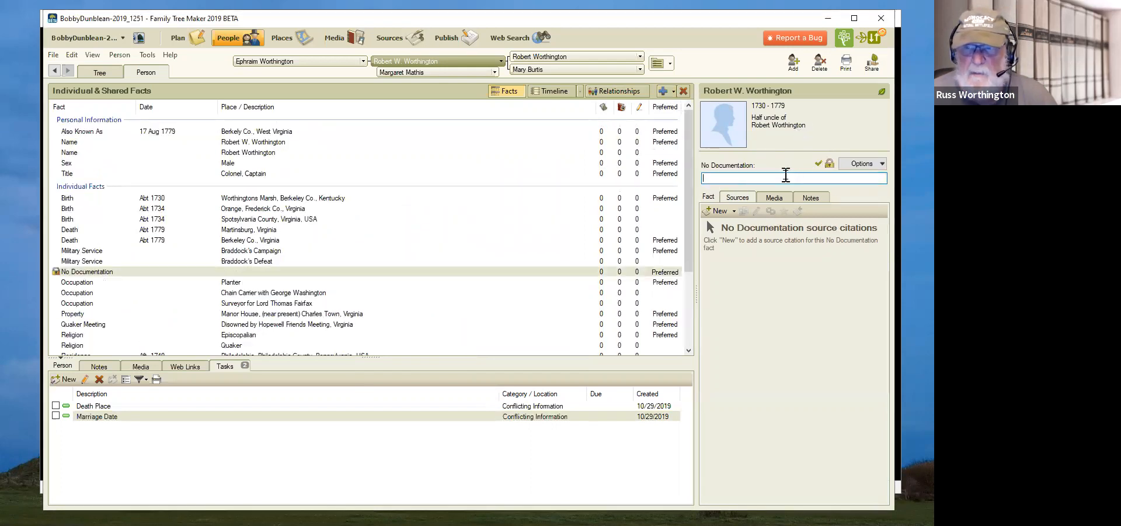
{"action": "type", "text": "Needs Documentation"}
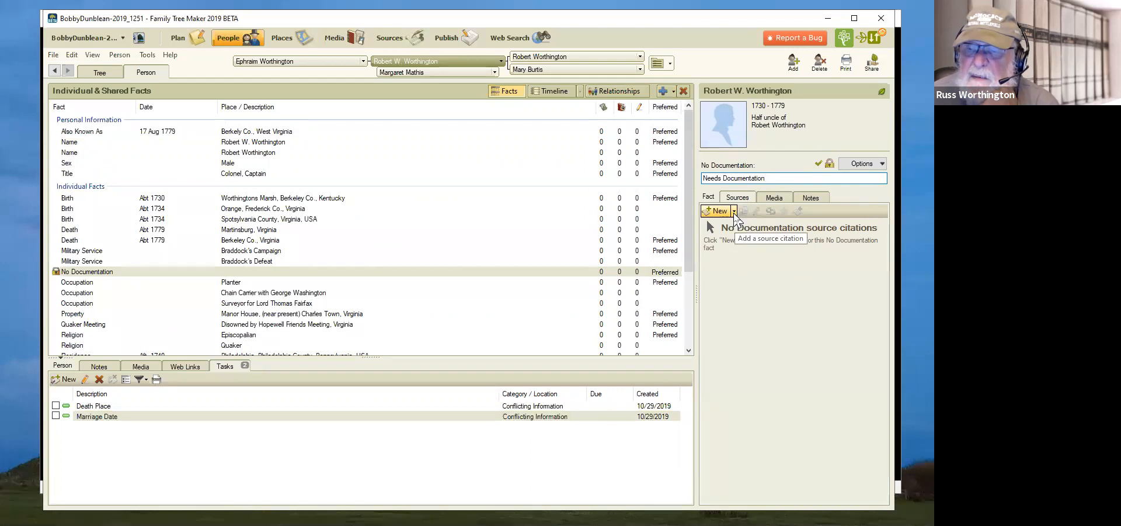
{"action": "left_click", "coordinate": [734, 213]}
{"action": "left_click", "coordinate": [733, 270]}
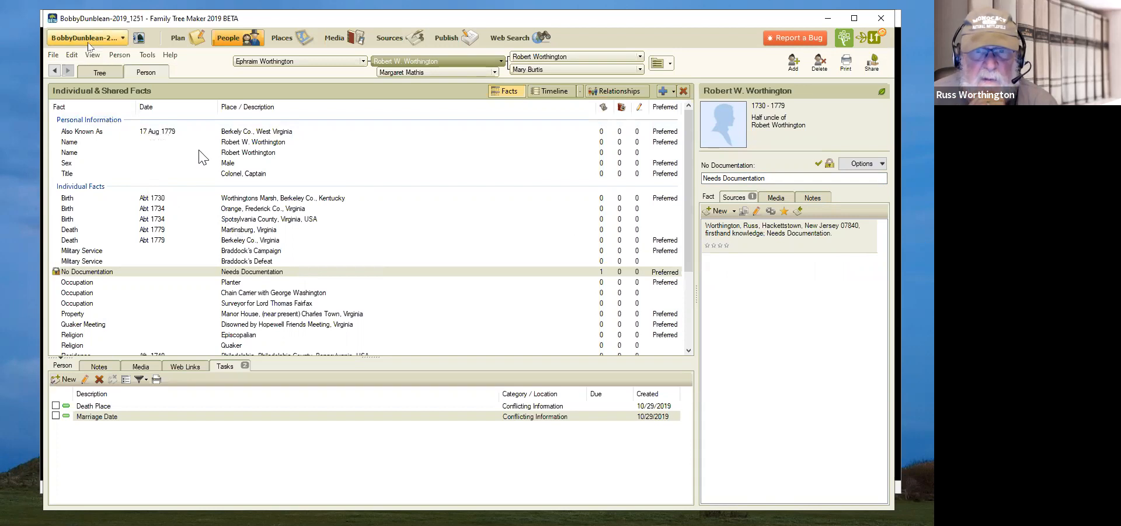
Return to the family tree view and reapply the No Documentation filter to the index of individuals.
{"action": "left_click", "coordinate": [99, 74]}
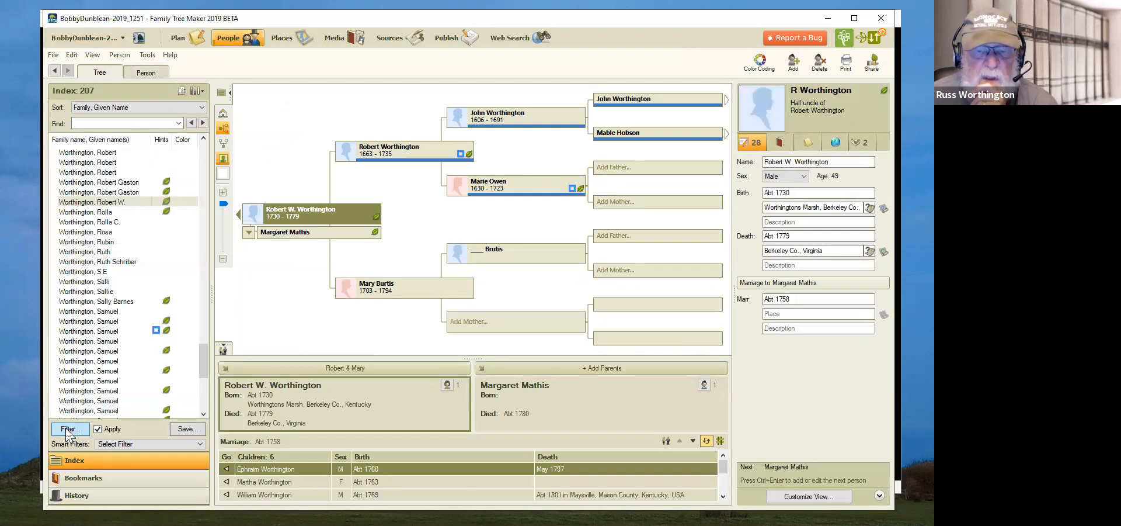
{"action": "left_click", "coordinate": [68, 430]}
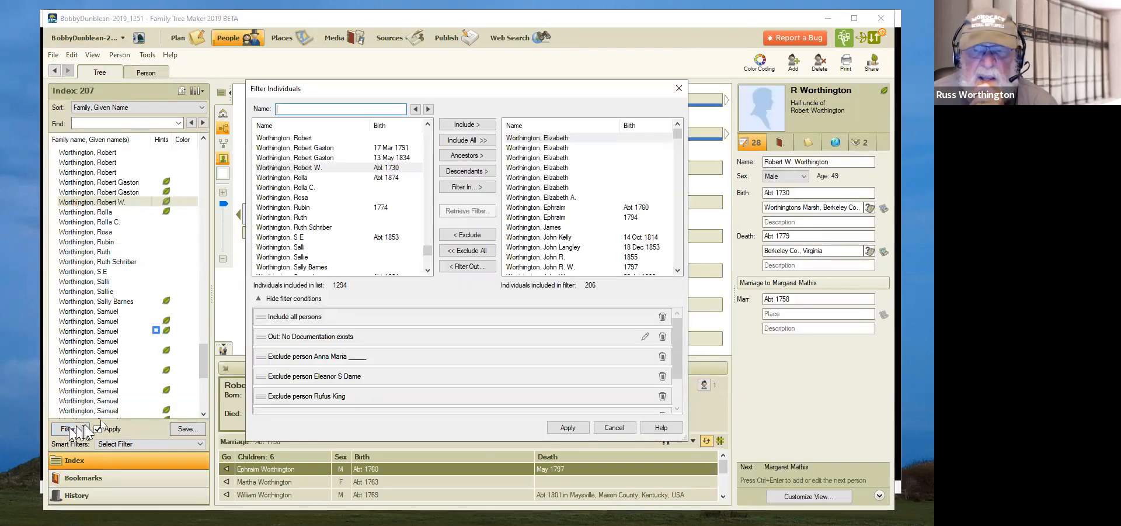
{"action": "left_click", "coordinate": [563, 431]}
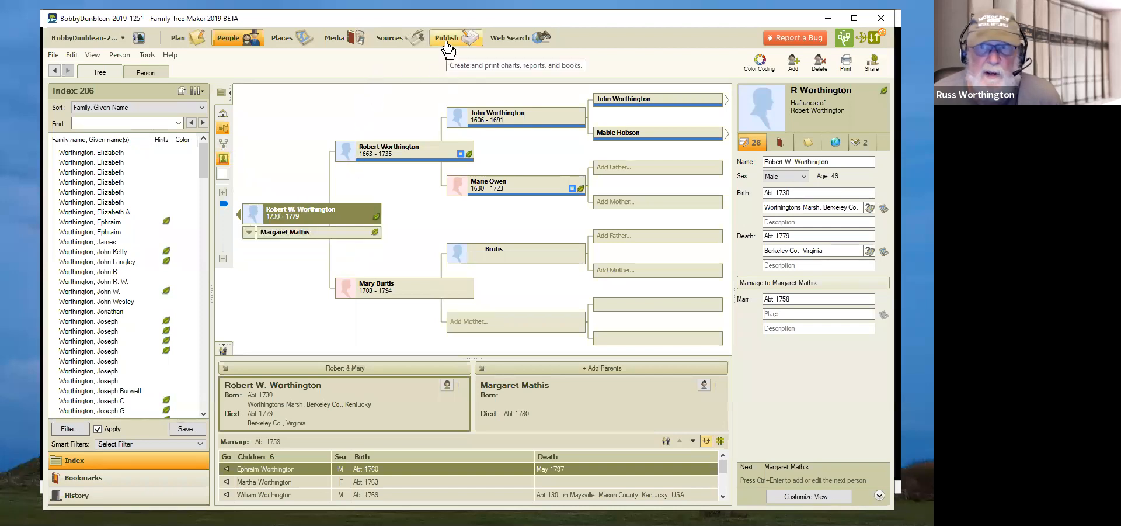
Open the saved custom report Year - Birth from the publications collection.
{"action": "left_click", "coordinate": [447, 38]}
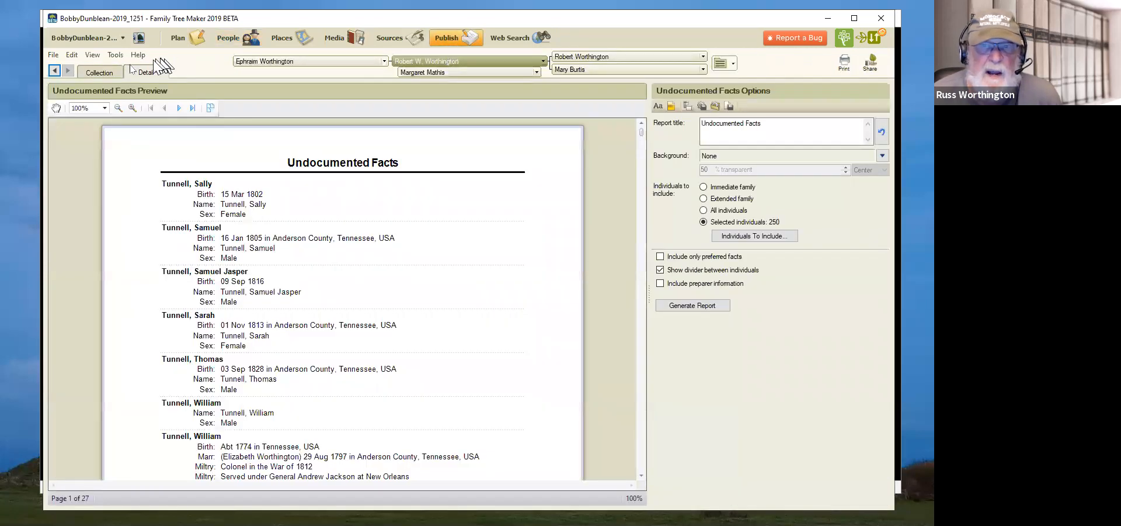
{"action": "left_click", "coordinate": [107, 74]}
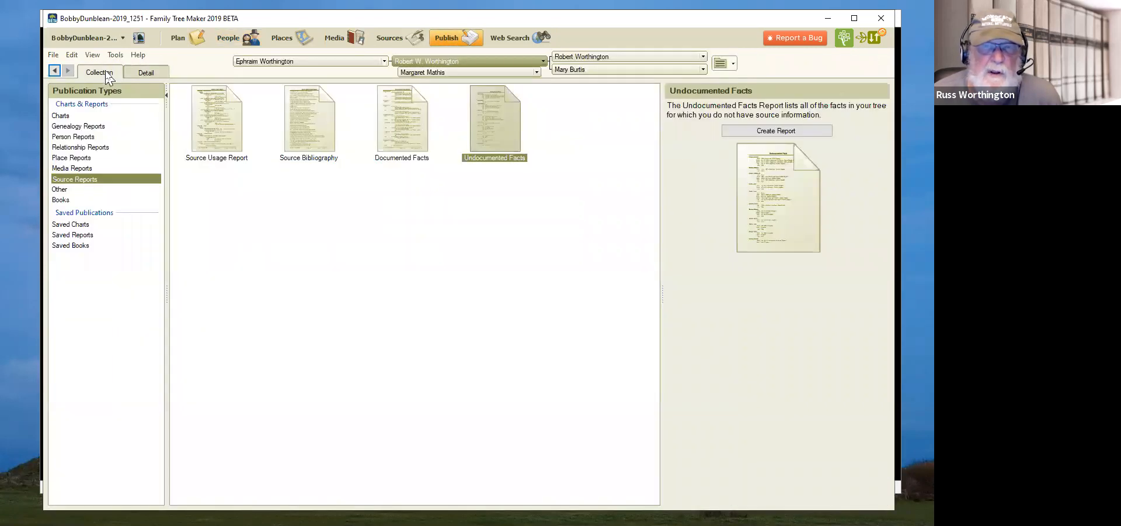
{"action": "left_click", "coordinate": [75, 235]}
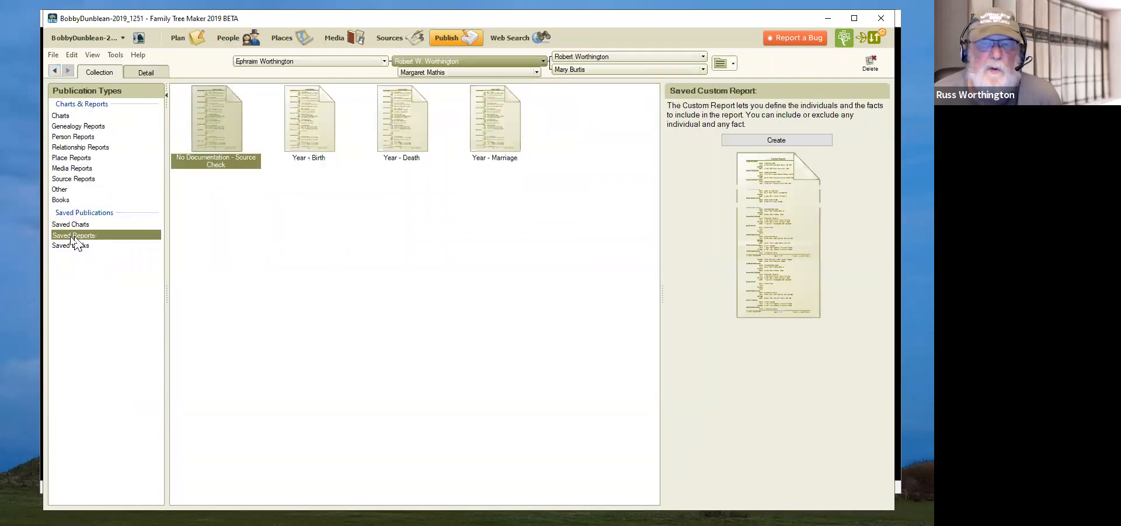
{"action": "left_click", "coordinate": [327, 116]}
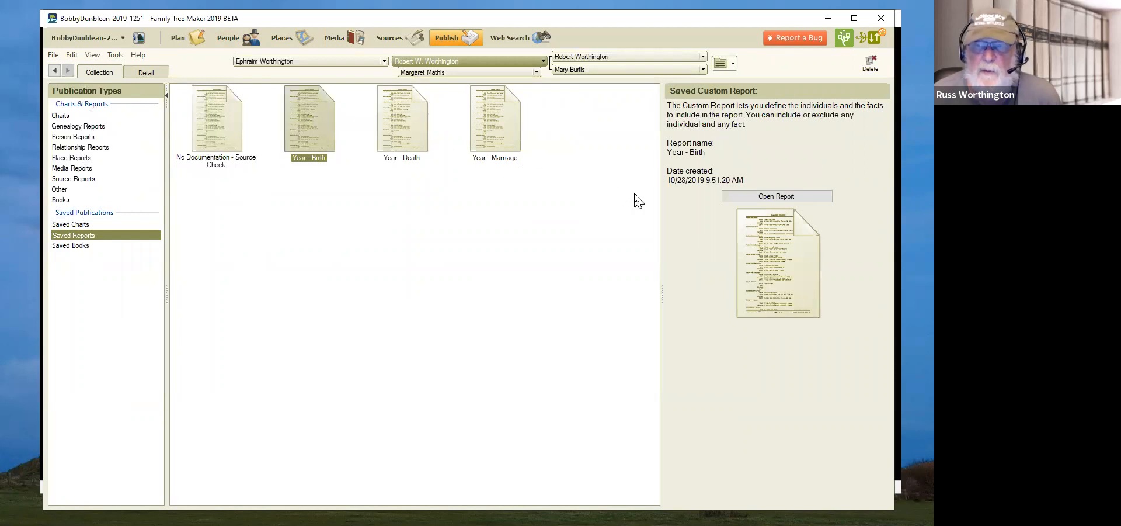
{"action": "left_click", "coordinate": [826, 197]}
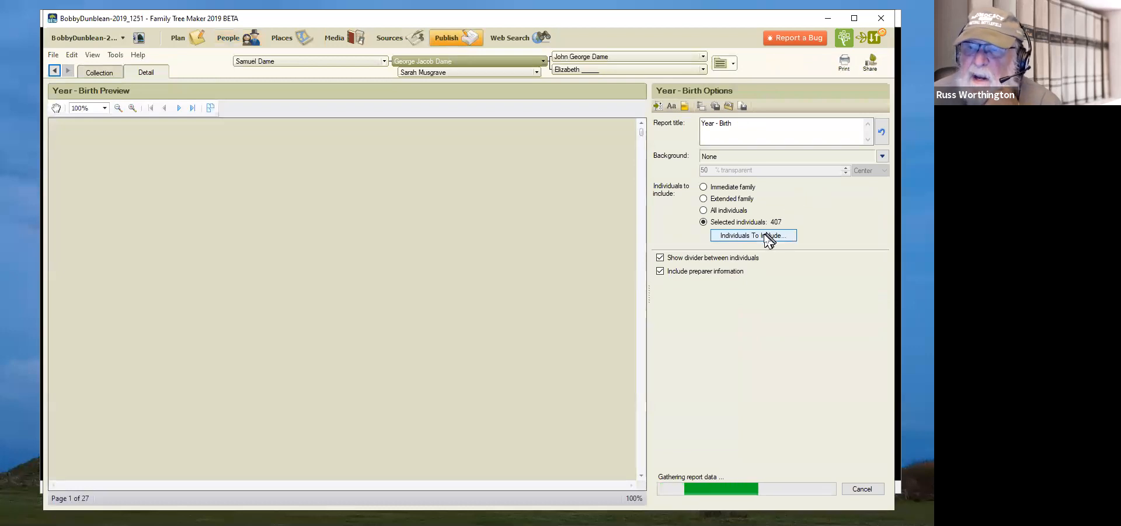
Reapply the filter for the individuals included in the Year - Birth report and review the listed birth dates.
{"action": "left_click", "coordinate": [762, 236]}
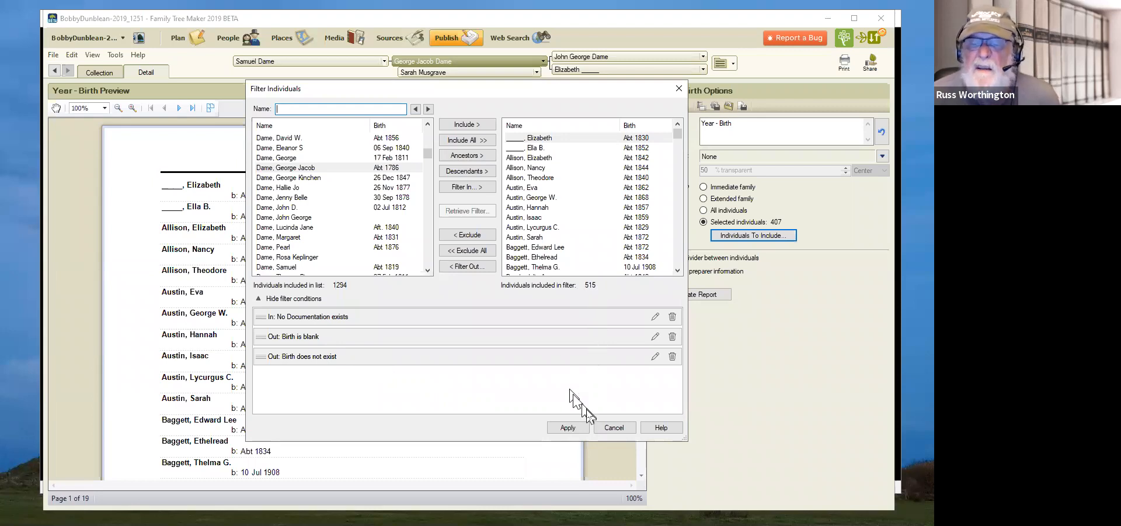
{"action": "left_click", "coordinate": [568, 427]}
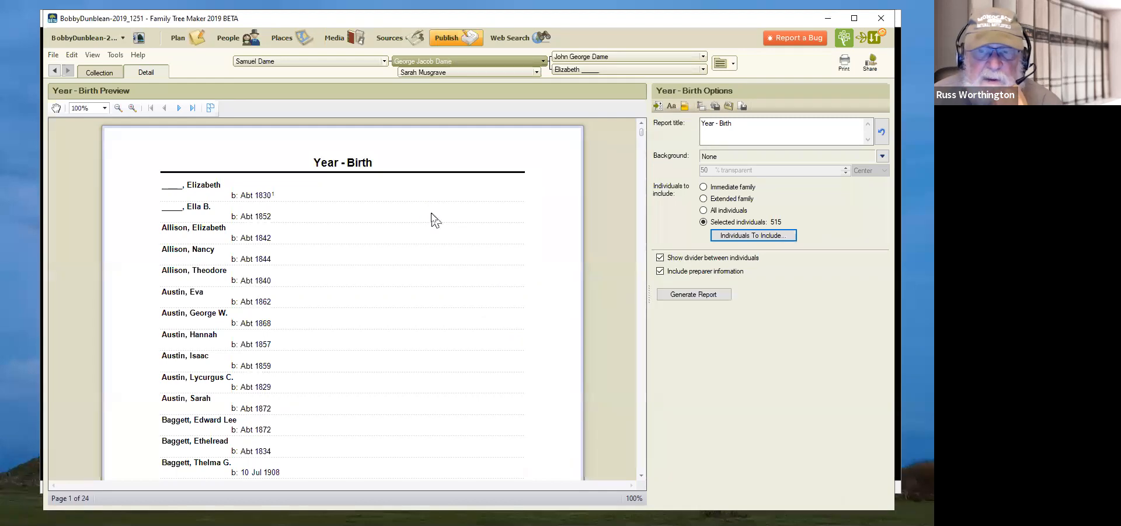
{"action": "scroll", "coordinate": [414, 220], "scroll_direction": "down", "scroll_amount": 1}
{"action": "scroll", "coordinate": [414, 220], "scroll_direction": "down", "scroll_amount": 1}
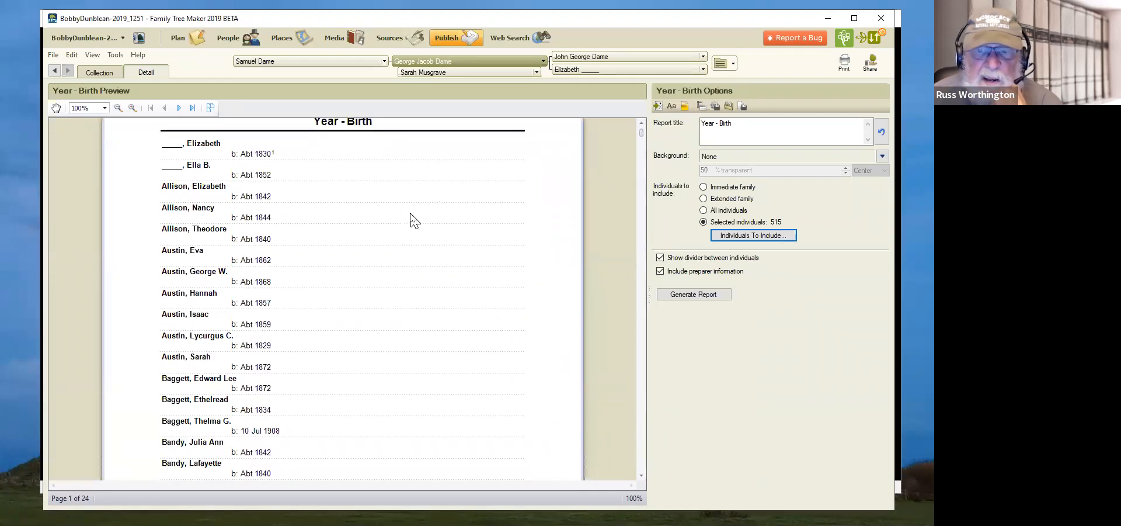
{"action": "scroll", "coordinate": [415, 220], "scroll_direction": "down", "scroll_amount": 5}
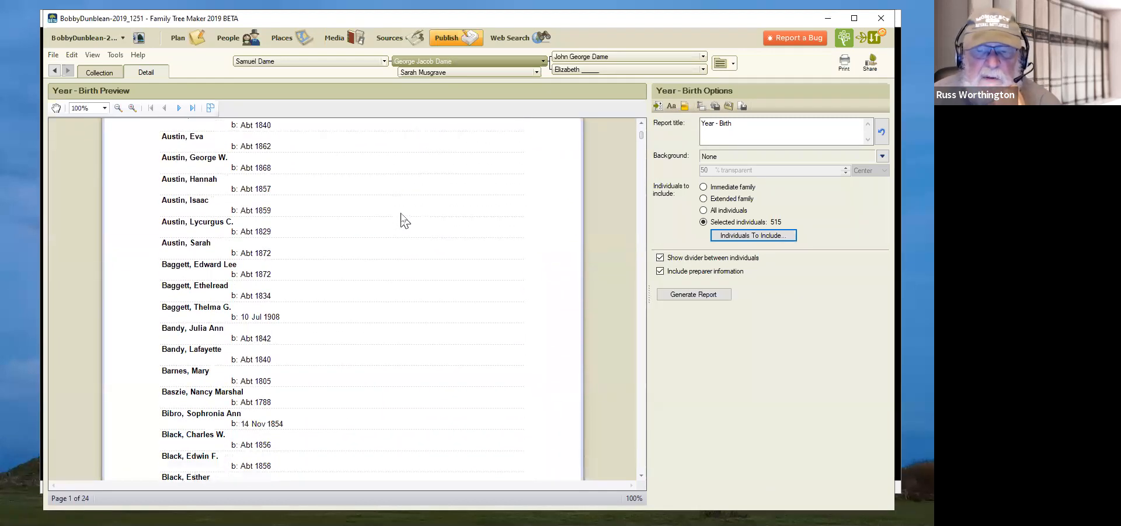
{"action": "scroll", "coordinate": [498, 272], "scroll_direction": "down", "scroll_amount": 5}
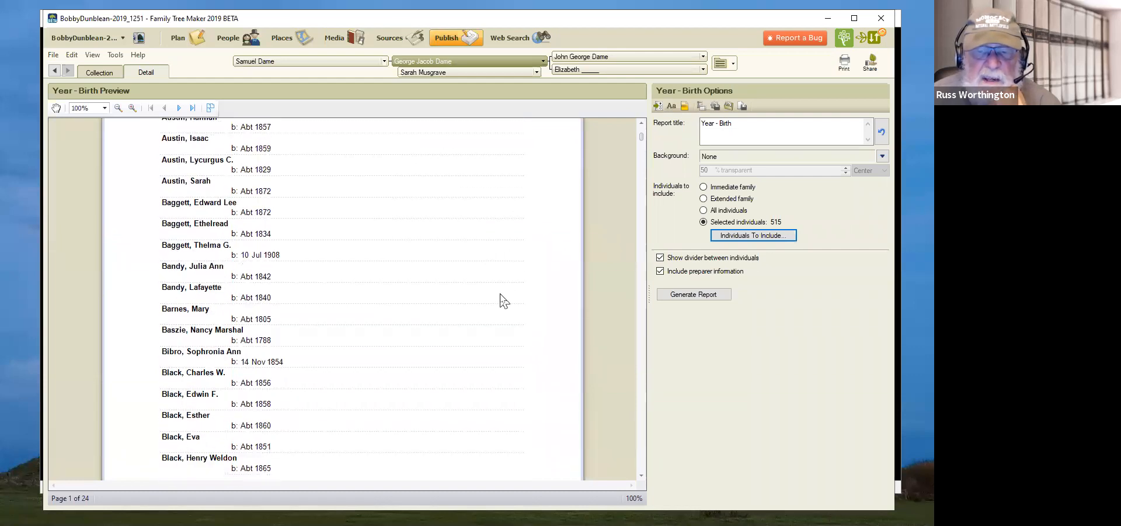
{"action": "scroll", "coordinate": [511, 317], "scroll_direction": "down", "scroll_amount": 6}
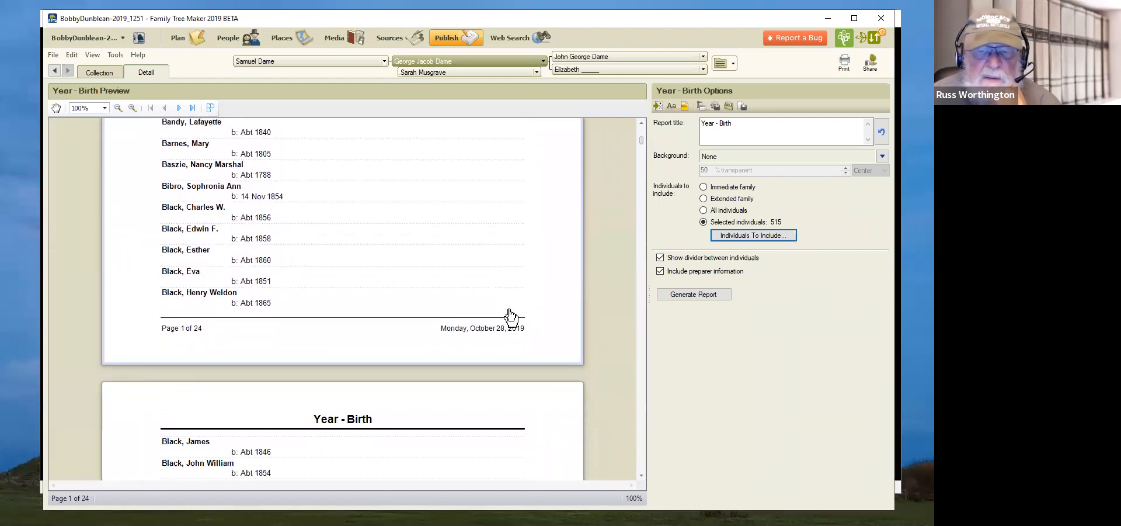
Examine the birth entries on pages 1 to 3 of the Year - Birth report for exact and approximate dates.
{"action": "scroll", "coordinate": [511, 317], "scroll_direction": "down", "scroll_amount": 8}
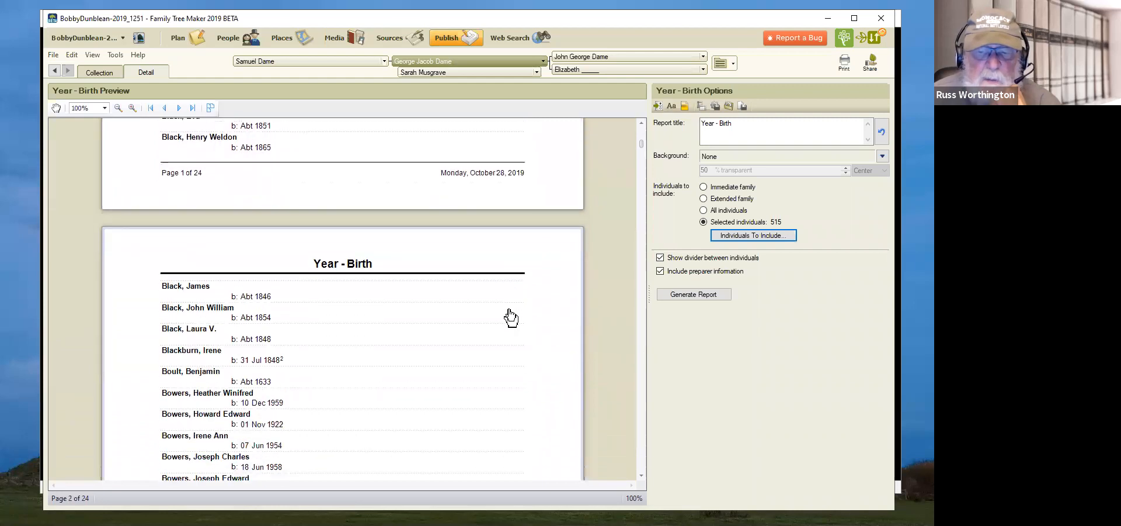
{"action": "scroll", "coordinate": [511, 317], "scroll_direction": "down", "scroll_amount": 5}
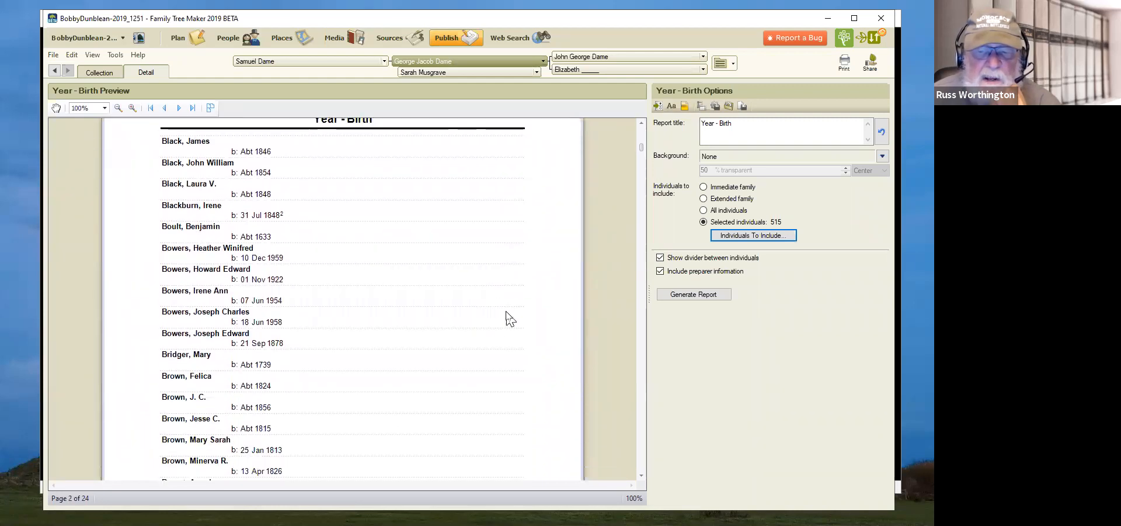
{"action": "scroll", "coordinate": [509, 322], "scroll_direction": "down", "scroll_amount": 9}
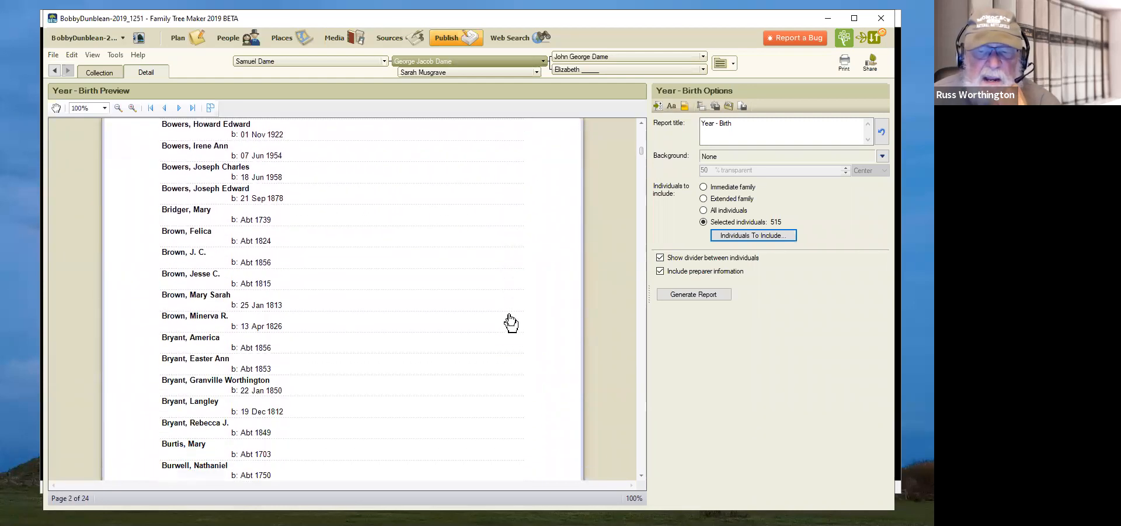
{"action": "scroll", "coordinate": [511, 317], "scroll_direction": "down", "scroll_amount": 1}
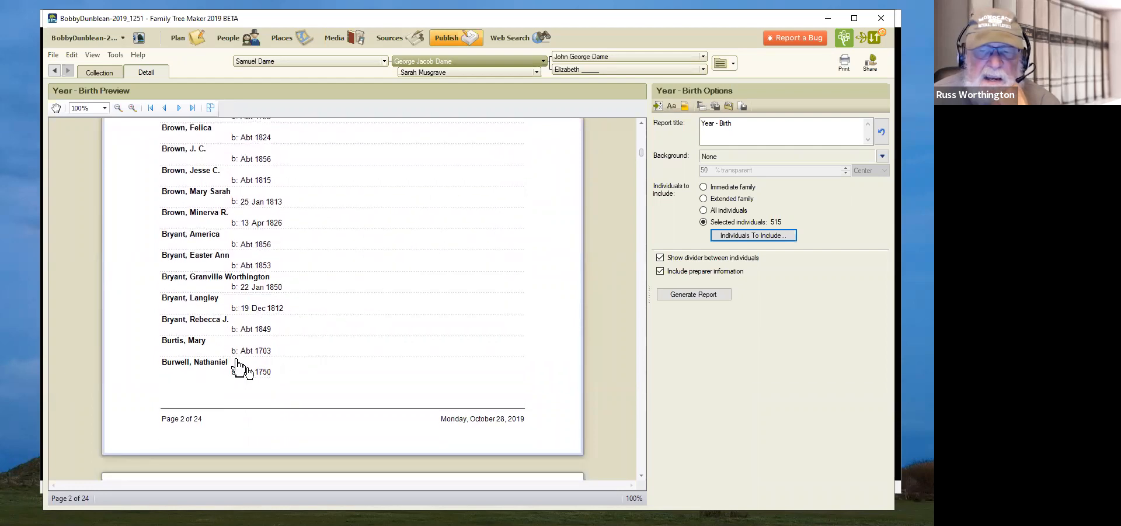
{"action": "scroll", "coordinate": [472, 337], "scroll_direction": "down", "scroll_amount": 4}
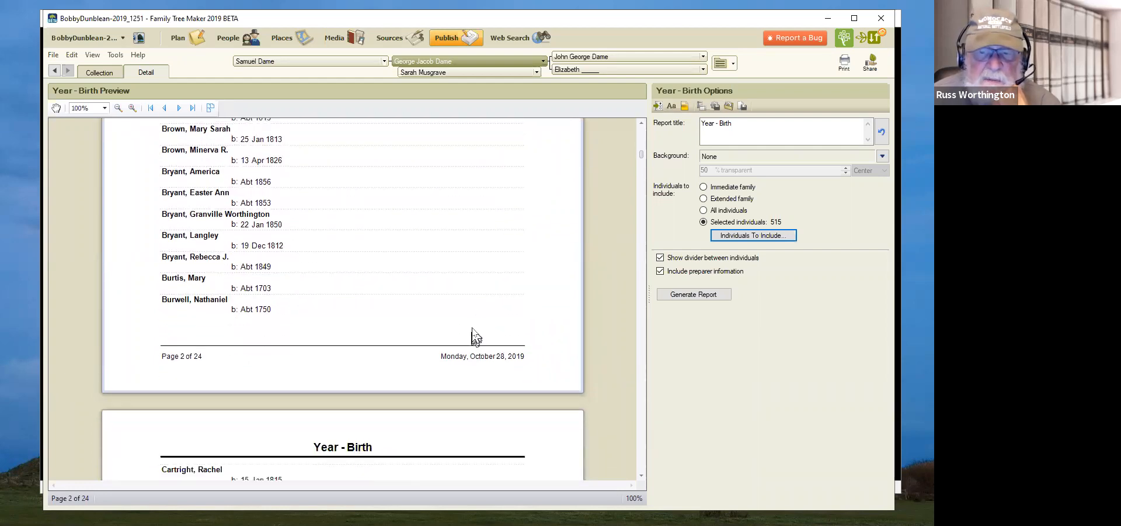
{"action": "scroll", "coordinate": [477, 334], "scroll_direction": "down", "scroll_amount": 10}
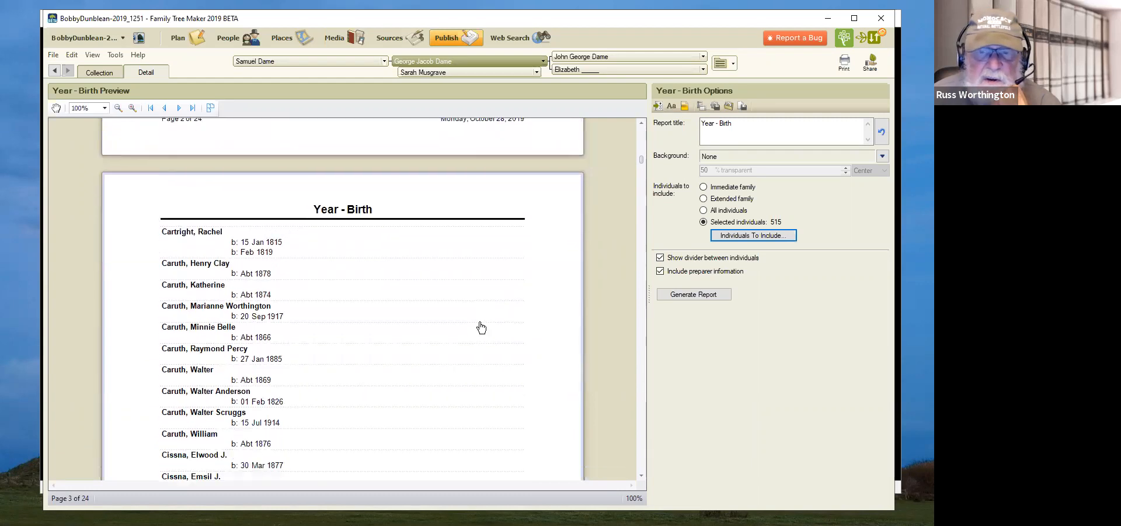
Examine the birth entries on pages 14 to 16 of the report, looking for individuals with exact, conflicting or blank dates.
{"action": "left_click_drag", "start_coordinate": [641, 163], "coordinate": [646, 332]}
{"action": "scroll", "coordinate": [494, 251], "scroll_direction": "up", "scroll_amount": 3}
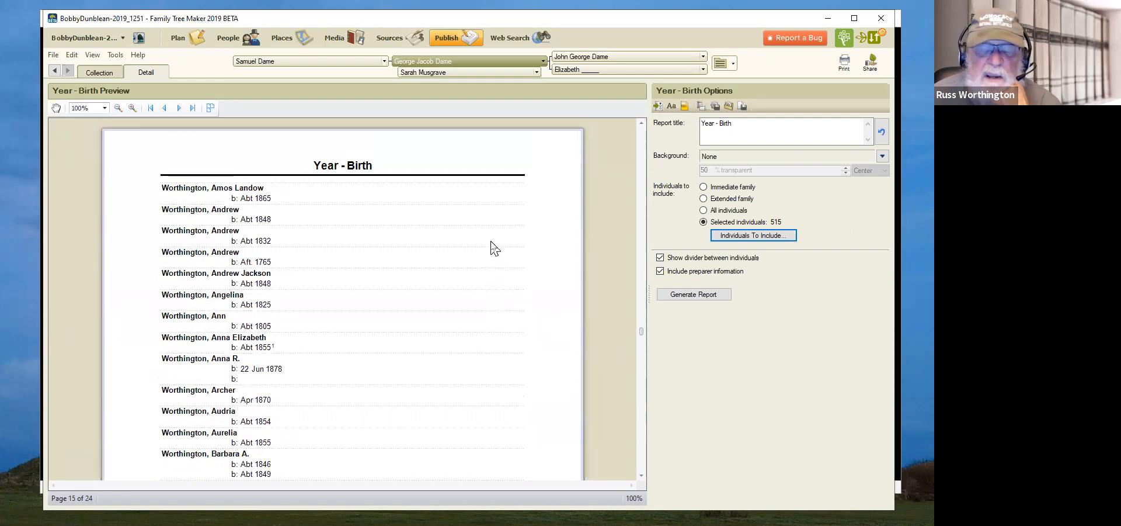
{"action": "scroll", "coordinate": [494, 248], "scroll_direction": "up", "scroll_amount": 4}
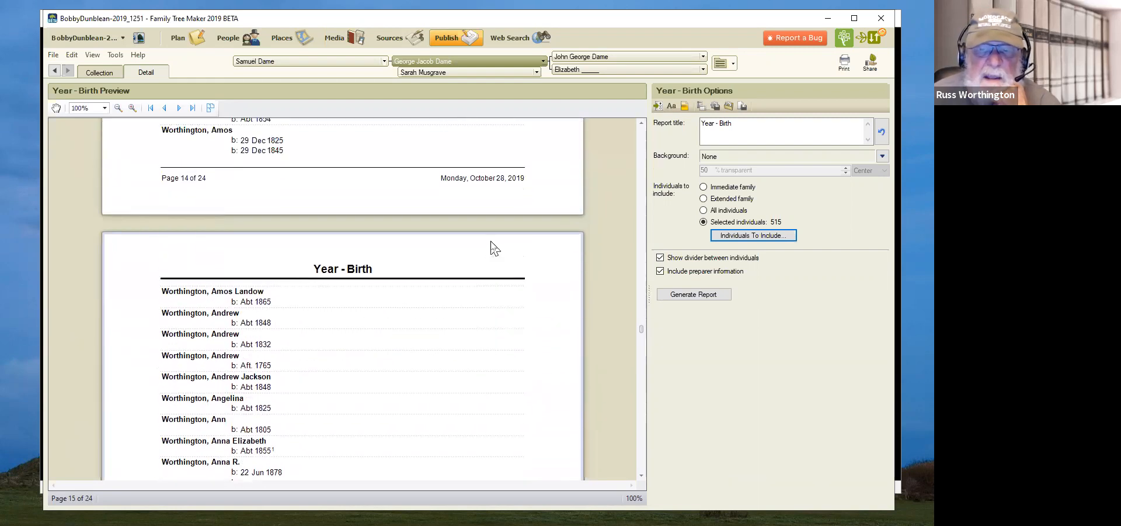
{"action": "scroll", "coordinate": [494, 248], "scroll_direction": "up", "scroll_amount": 5}
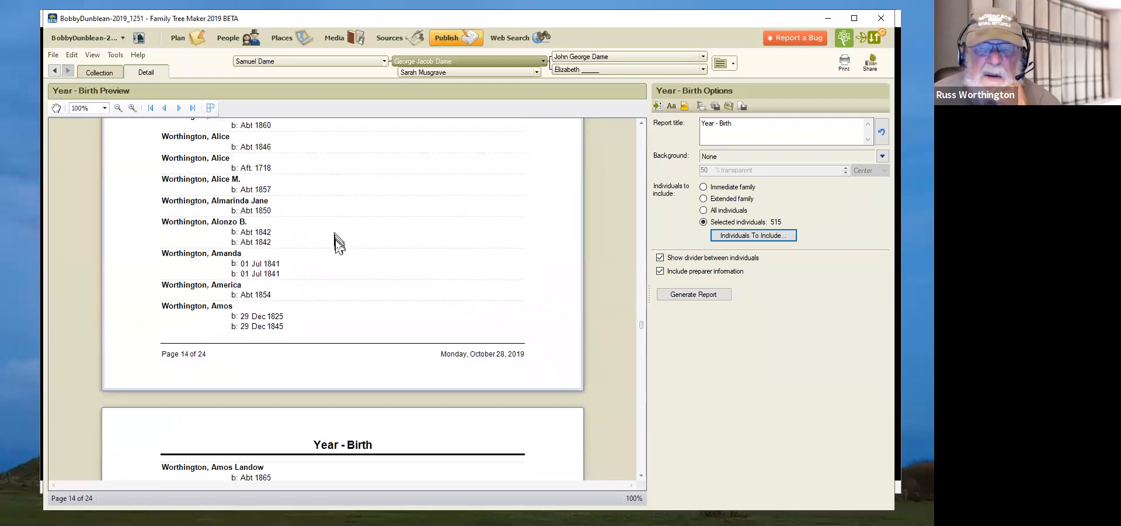
{"action": "scroll", "coordinate": [337, 243], "scroll_direction": "down", "scroll_amount": 6}
{"action": "scroll", "coordinate": [336, 248], "scroll_direction": "down", "scroll_amount": 6}
{"action": "scroll", "coordinate": [327, 252], "scroll_direction": "down", "scroll_amount": 1}
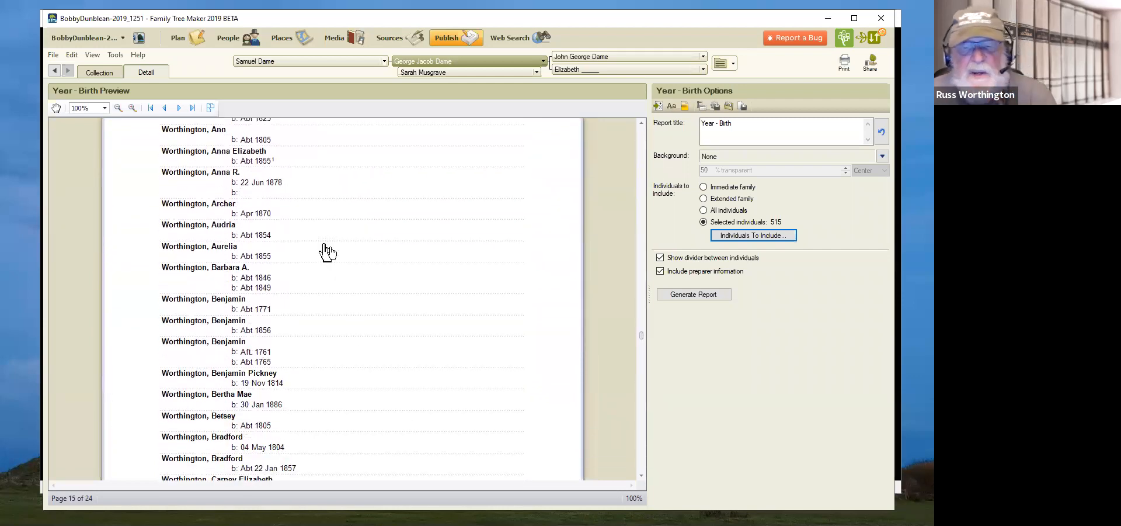
{"action": "scroll", "coordinate": [333, 253], "scroll_direction": "down", "scroll_amount": 4}
{"action": "scroll", "coordinate": [336, 255], "scroll_direction": "down", "scroll_amount": 7}
{"action": "scroll", "coordinate": [333, 257], "scroll_direction": "down", "scroll_amount": 4}
{"action": "scroll", "coordinate": [331, 255], "scroll_direction": "down", "scroll_amount": 4}
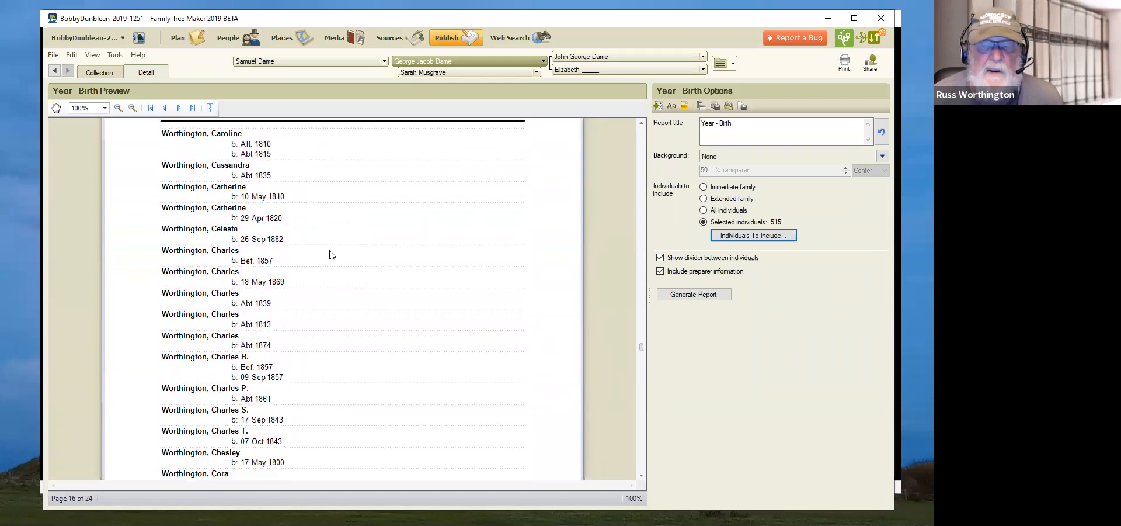
{"action": "scroll", "coordinate": [330, 256], "scroll_direction": "down", "scroll_amount": 3}
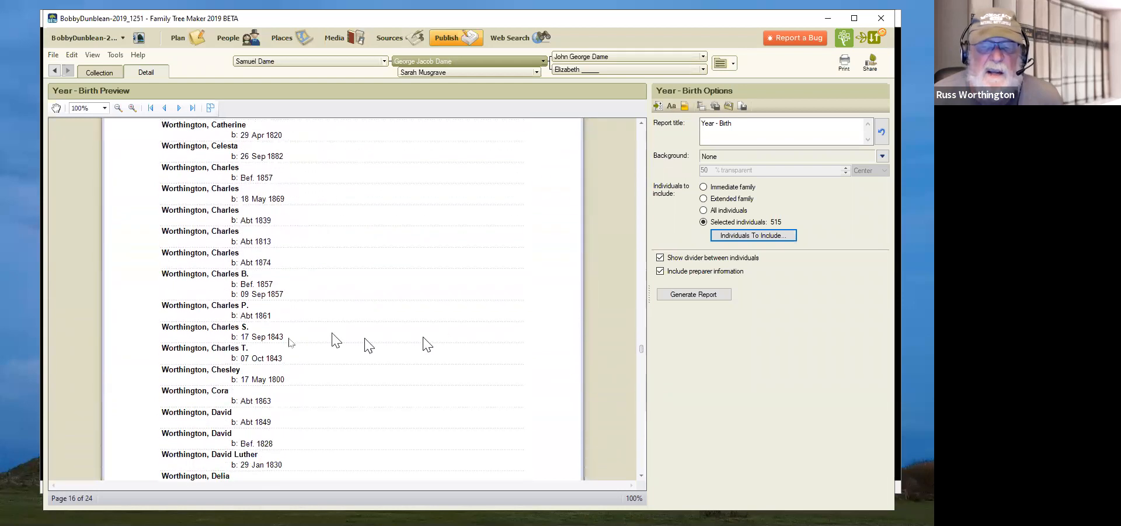
Check the facts of an individual with an exact birth date on page 16, leave them unchanged, and regenerate the report.
{"action": "double_click", "coordinate": [221, 369]}
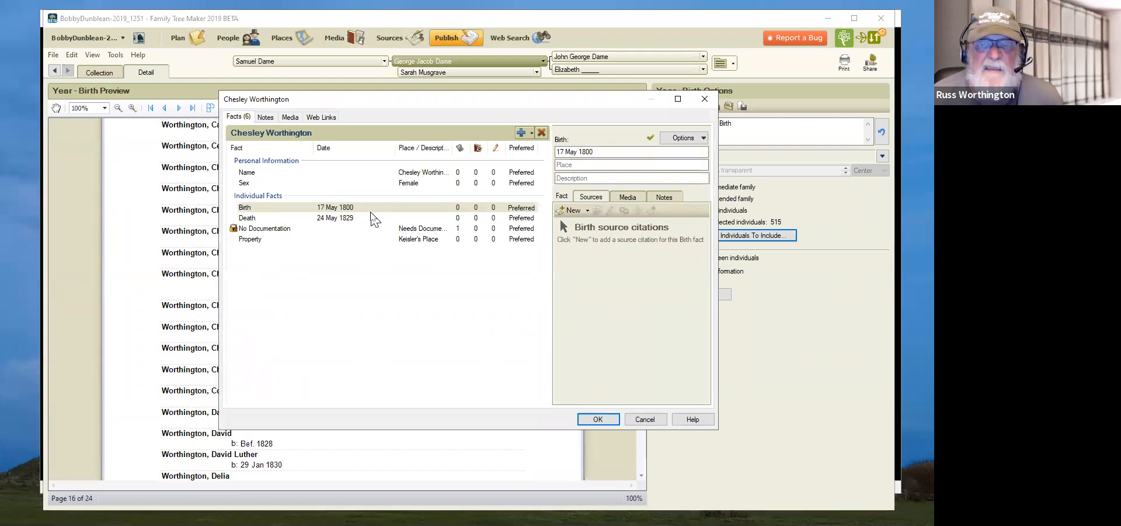
{"action": "left_click", "coordinate": [653, 418]}
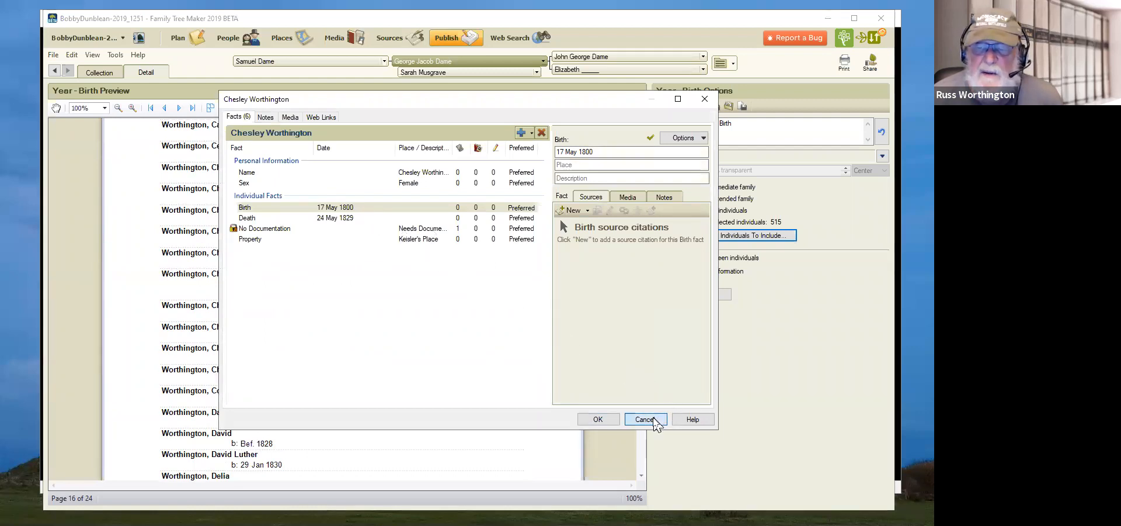
{"action": "left_click", "coordinate": [666, 293]}
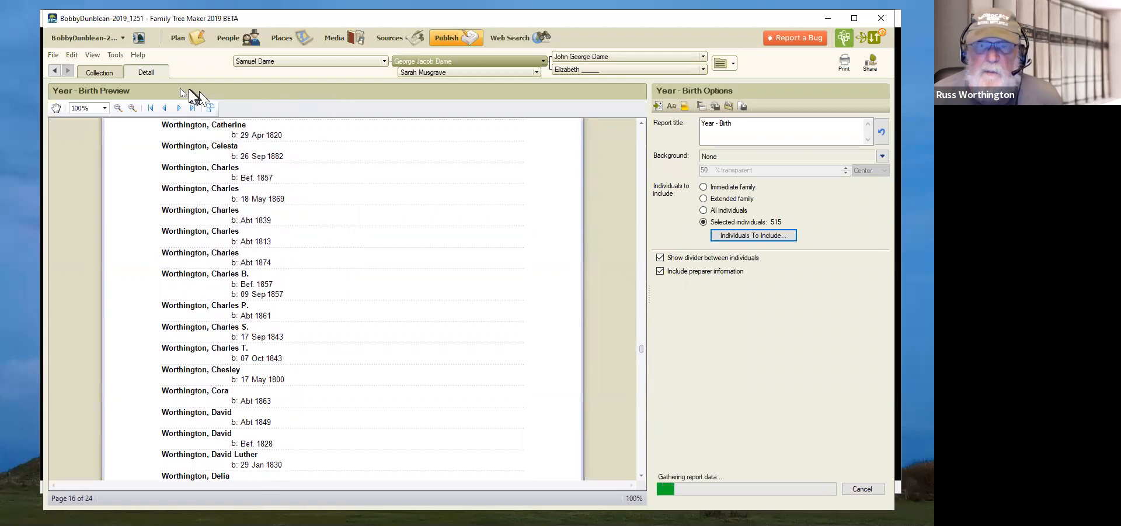
Open the saved Year - Death report and reapply its No Documentation and death filter conditions for the included individuals.
{"action": "left_click", "coordinate": [112, 74]}
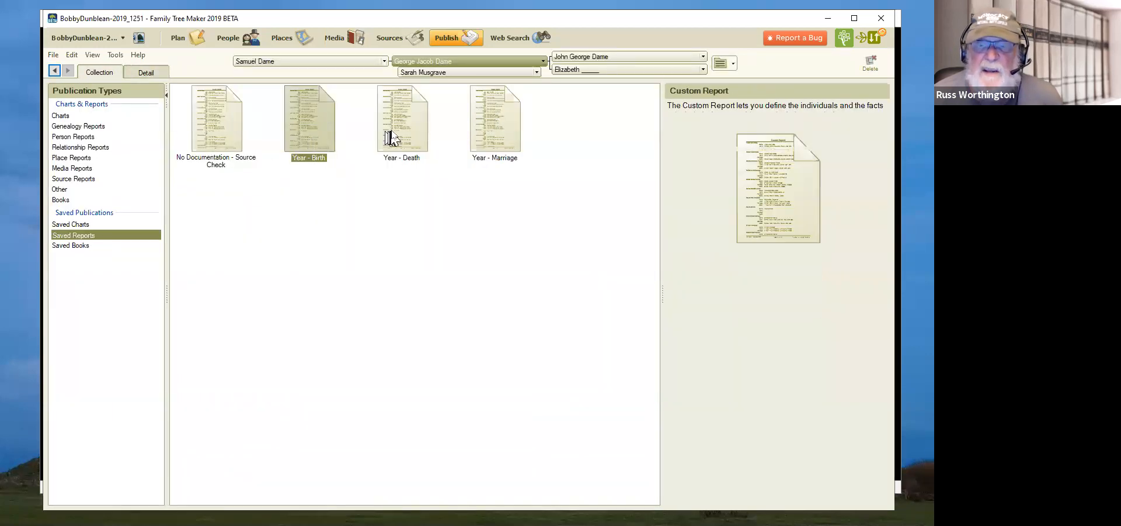
{"action": "left_click", "coordinate": [391, 139]}
{"action": "left_click", "coordinate": [778, 197]}
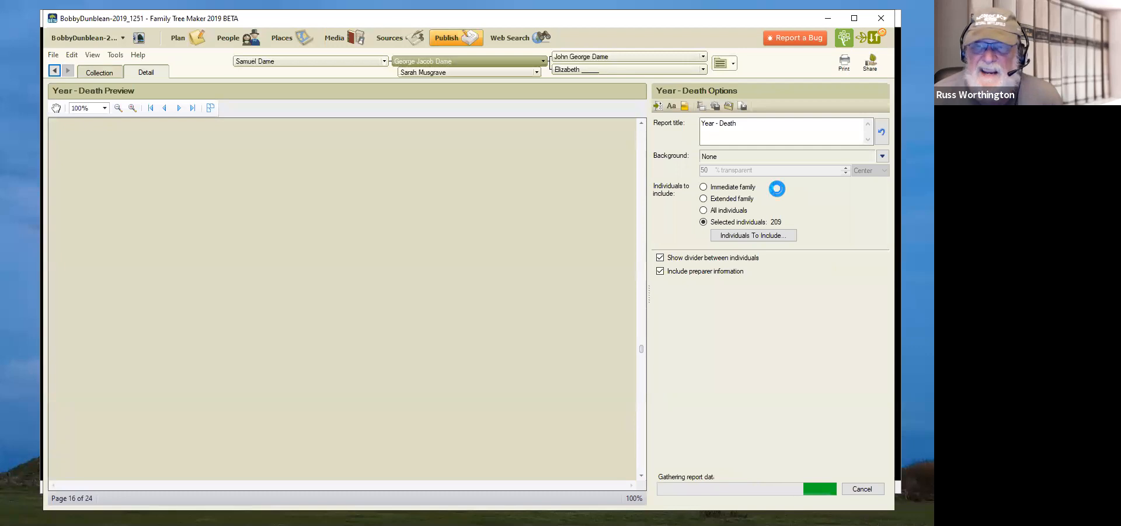
{"action": "left_click", "coordinate": [745, 235]}
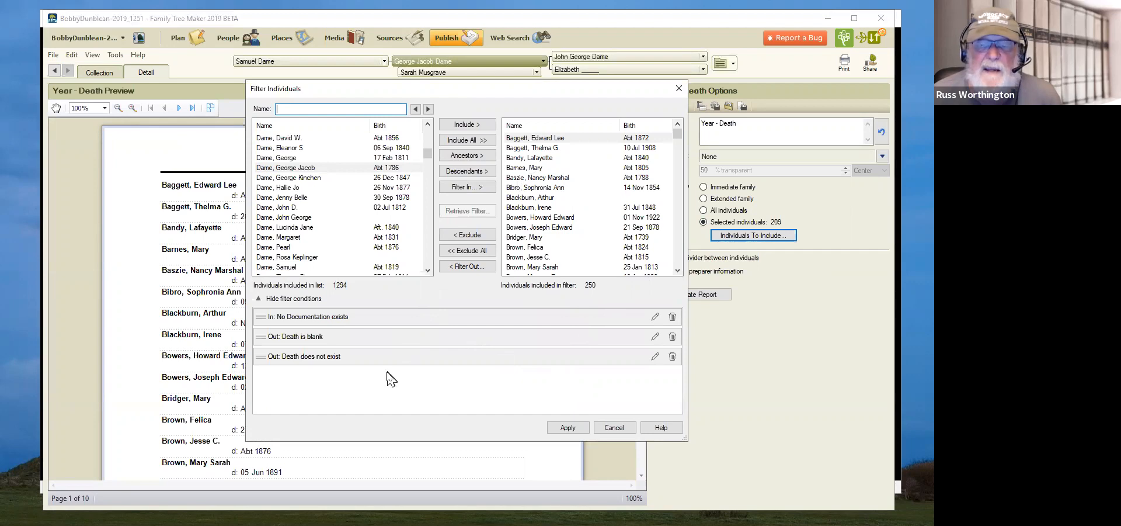
{"action": "left_click", "coordinate": [569, 428]}
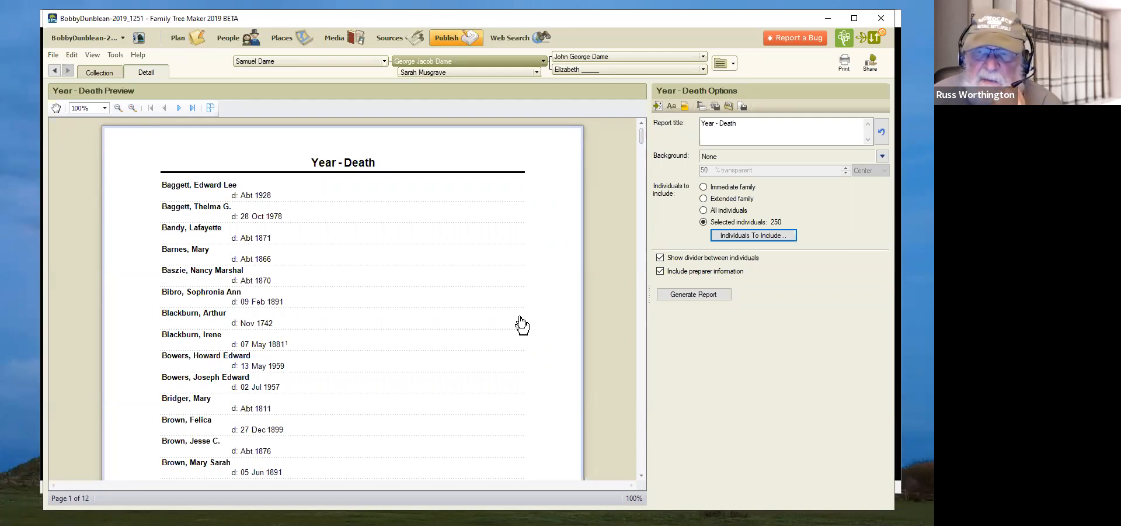
Examine the death dates on the first page of the Year - Death report.
{"action": "scroll", "coordinate": [521, 324], "scroll_direction": "down", "scroll_amount": 1}
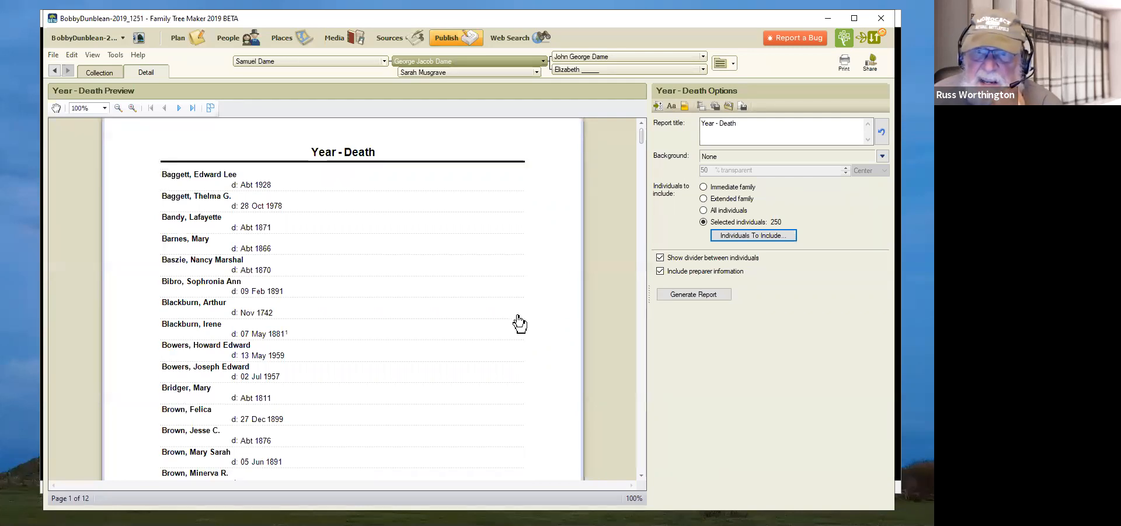
{"action": "scroll", "coordinate": [519, 323], "scroll_direction": "down", "scroll_amount": 1}
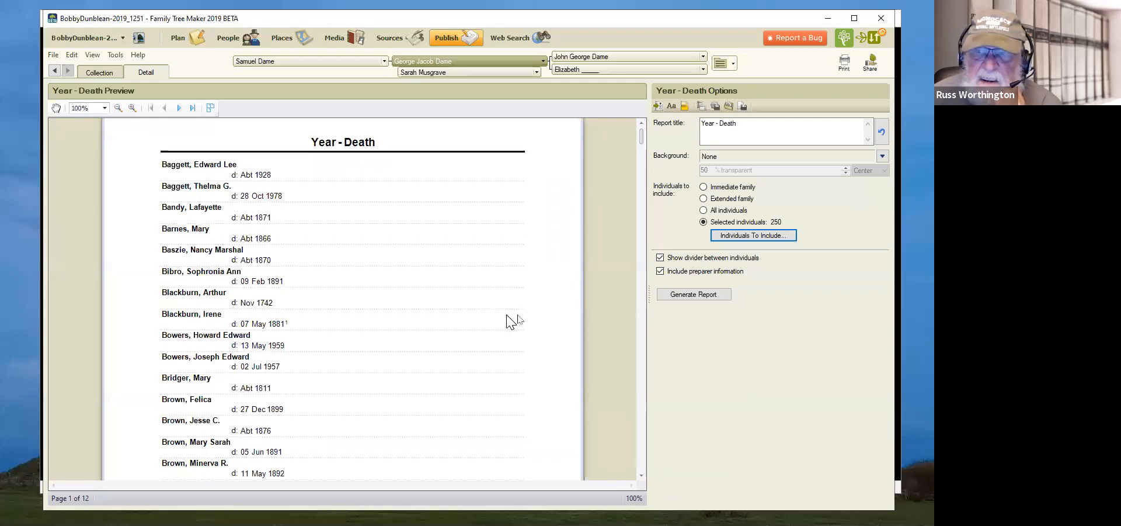
{"action": "scroll", "coordinate": [526, 263], "scroll_direction": "down", "scroll_amount": 2}
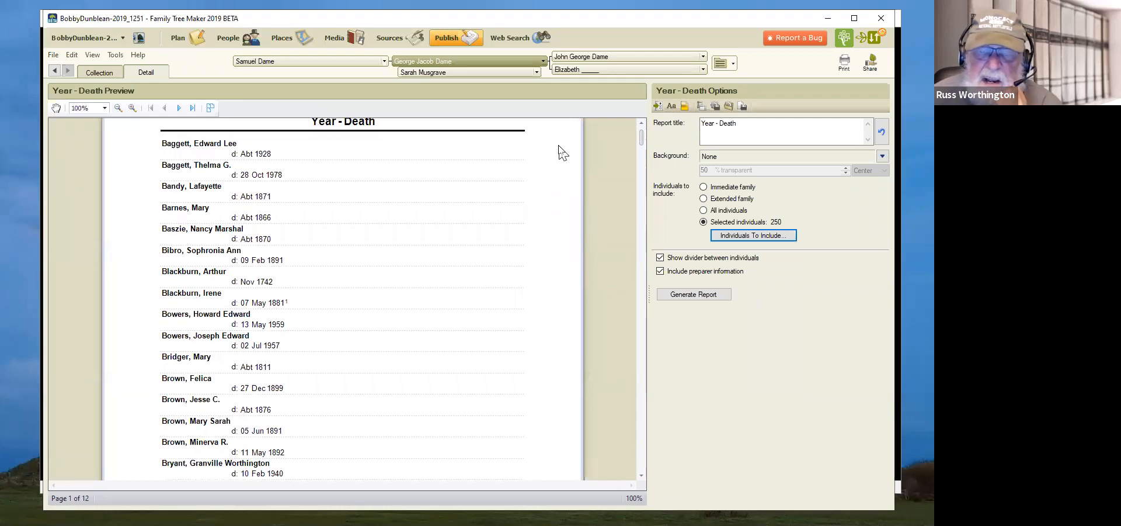
{"action": "scroll", "coordinate": [533, 290], "scroll_direction": "down", "scroll_amount": 4}
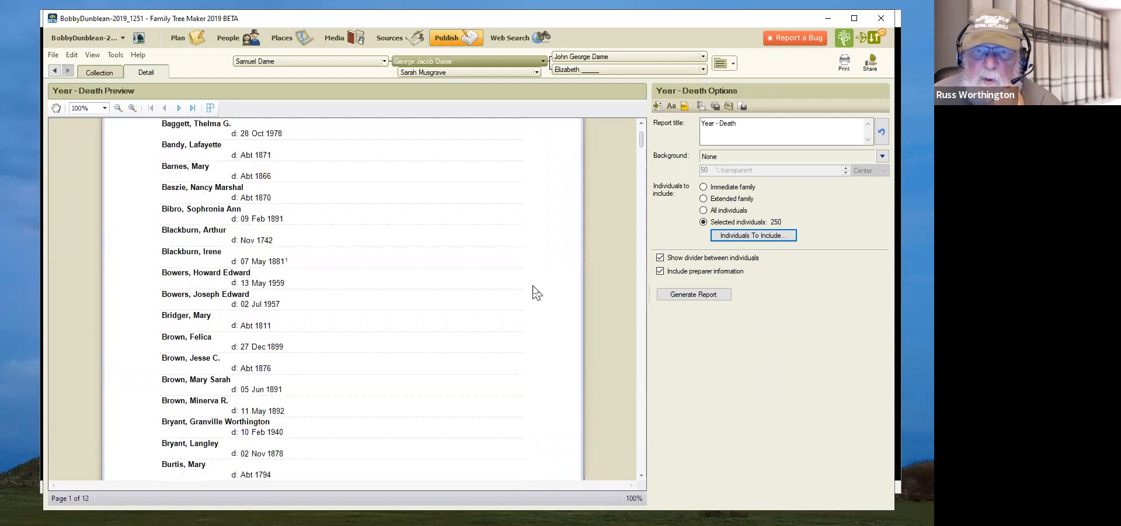
{"action": "scroll", "coordinate": [531, 291], "scroll_direction": "down", "scroll_amount": 1}
{"action": "scroll", "coordinate": [345, 323], "scroll_direction": "down", "scroll_amount": 5}
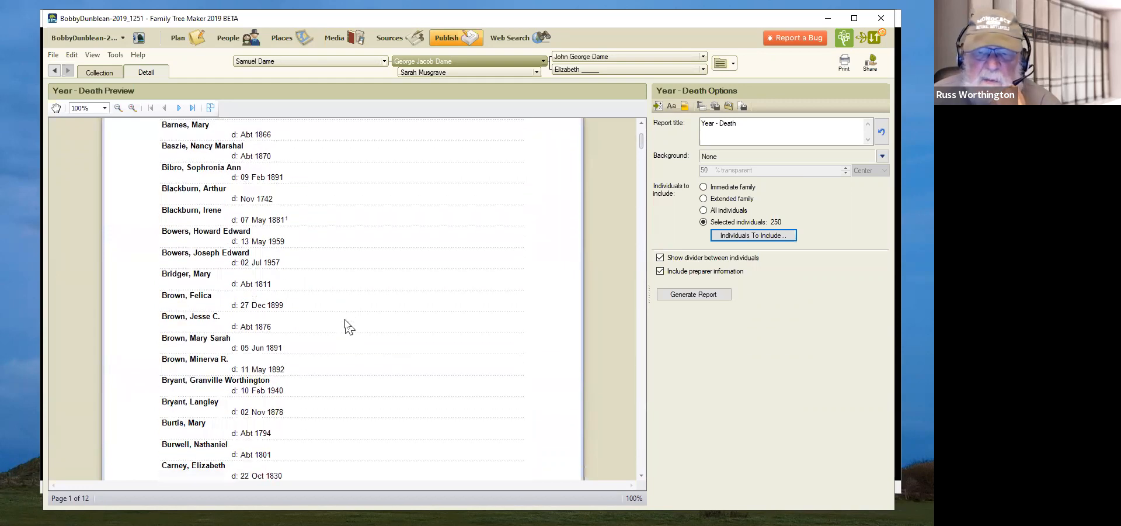
{"action": "scroll", "coordinate": [349, 326], "scroll_direction": "down", "scroll_amount": 3}
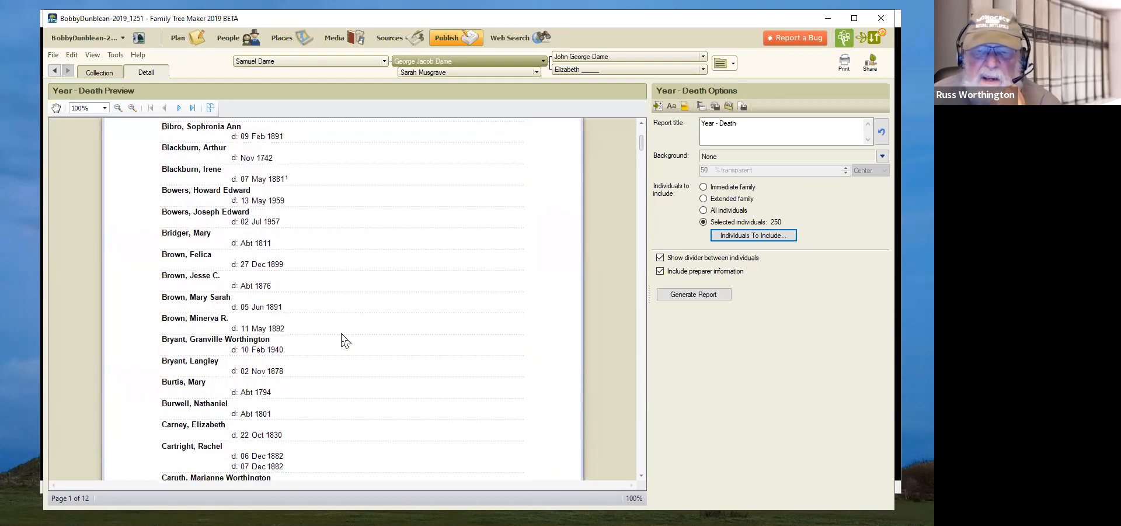
{"action": "scroll", "coordinate": [342, 343], "scroll_direction": "down", "scroll_amount": 2}
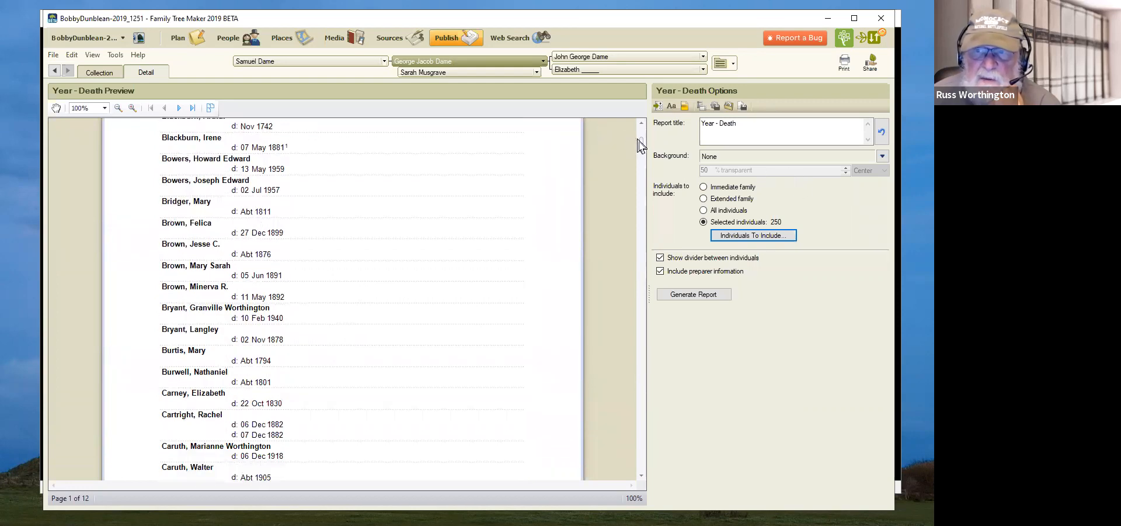
Examine the death dates on pages 3 and 4 of the Year - Death report.
{"action": "left_click_drag", "start_coordinate": [642, 146], "coordinate": [636, 215]}
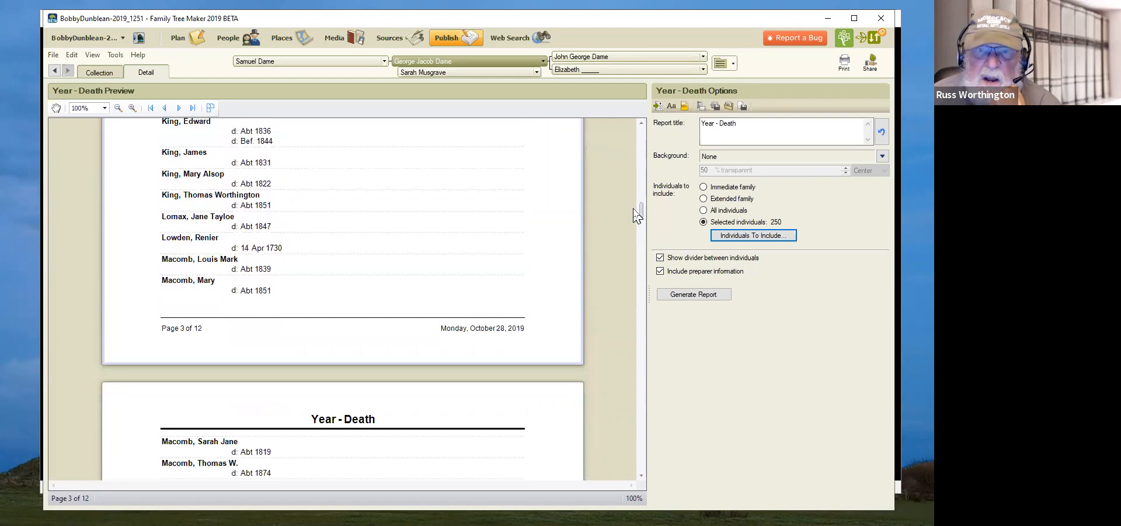
{"action": "scroll", "coordinate": [391, 218], "scroll_direction": "down", "scroll_amount": 1}
{"action": "scroll", "coordinate": [288, 350], "scroll_direction": "down", "scroll_amount": 5}
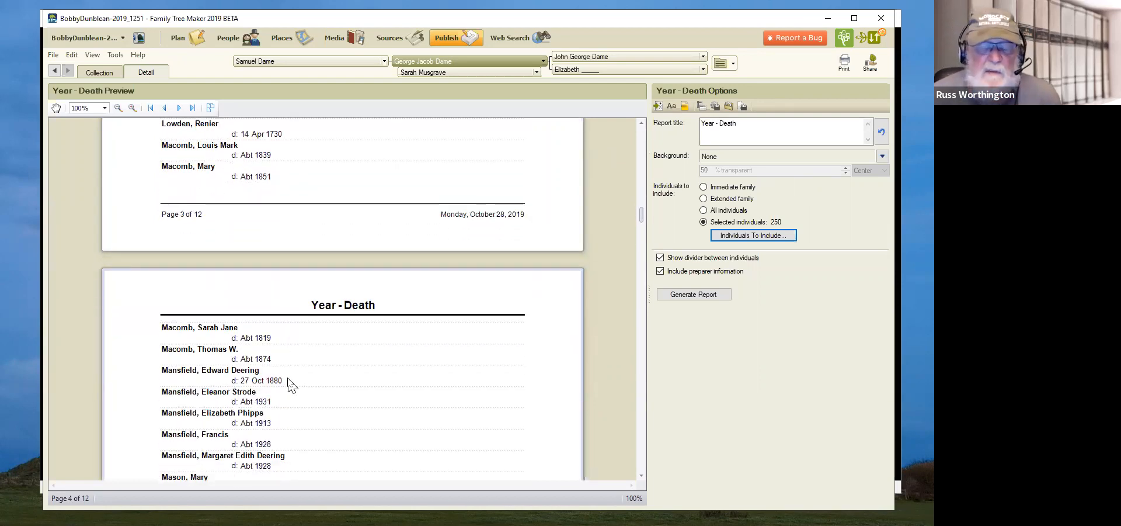
{"action": "scroll", "coordinate": [290, 384], "scroll_direction": "down", "scroll_amount": 5}
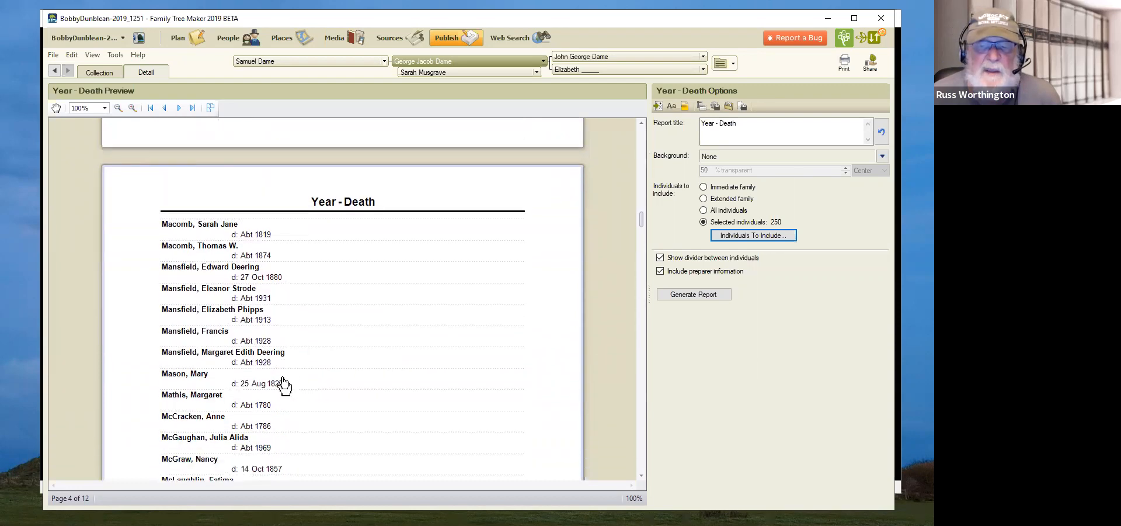
{"action": "scroll", "coordinate": [285, 385], "scroll_direction": "down", "scroll_amount": 5}
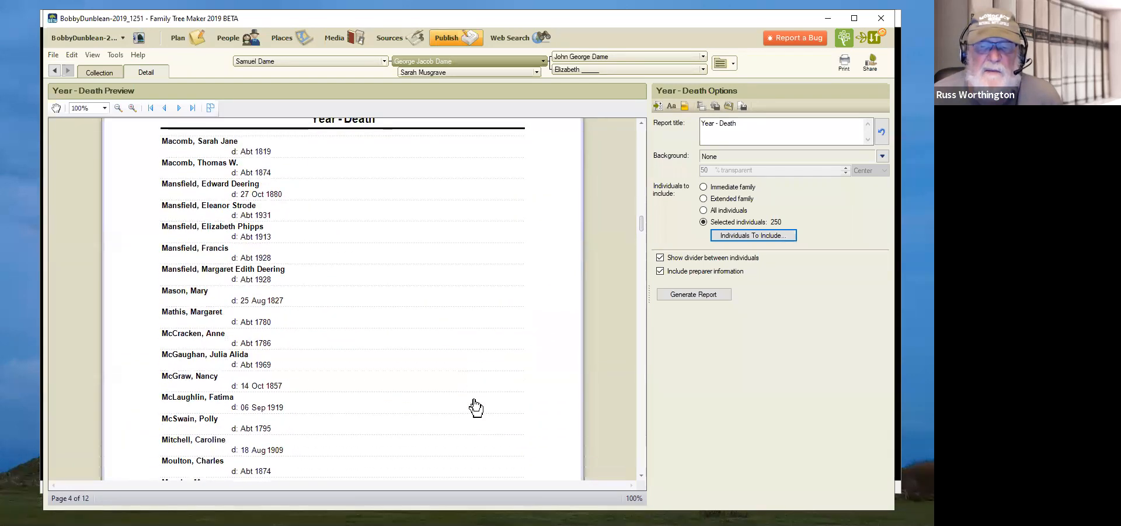
{"action": "scroll", "coordinate": [478, 405], "scroll_direction": "down", "scroll_amount": 6}
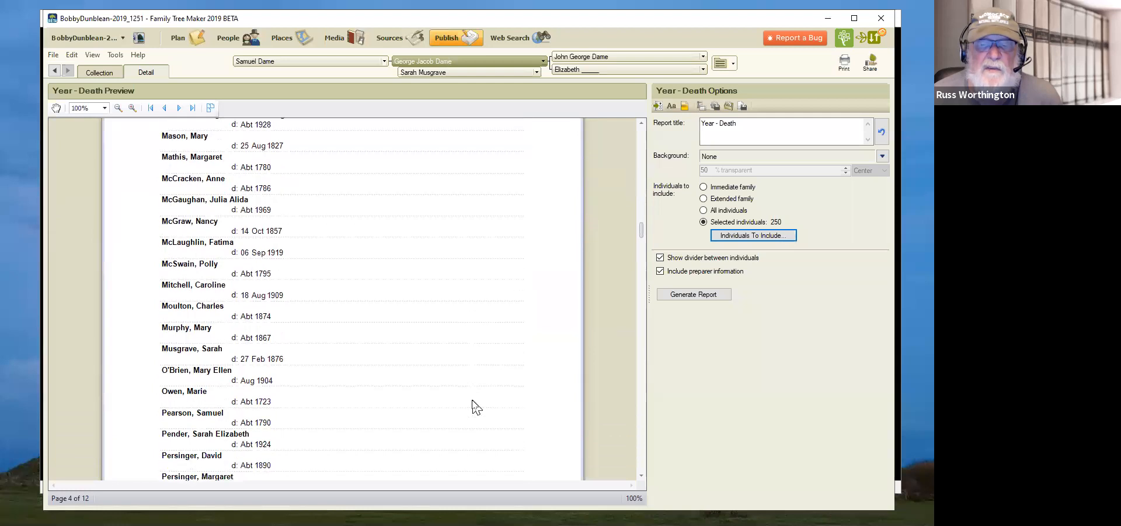
{"action": "scroll", "coordinate": [476, 407], "scroll_direction": "down", "scroll_amount": 4}
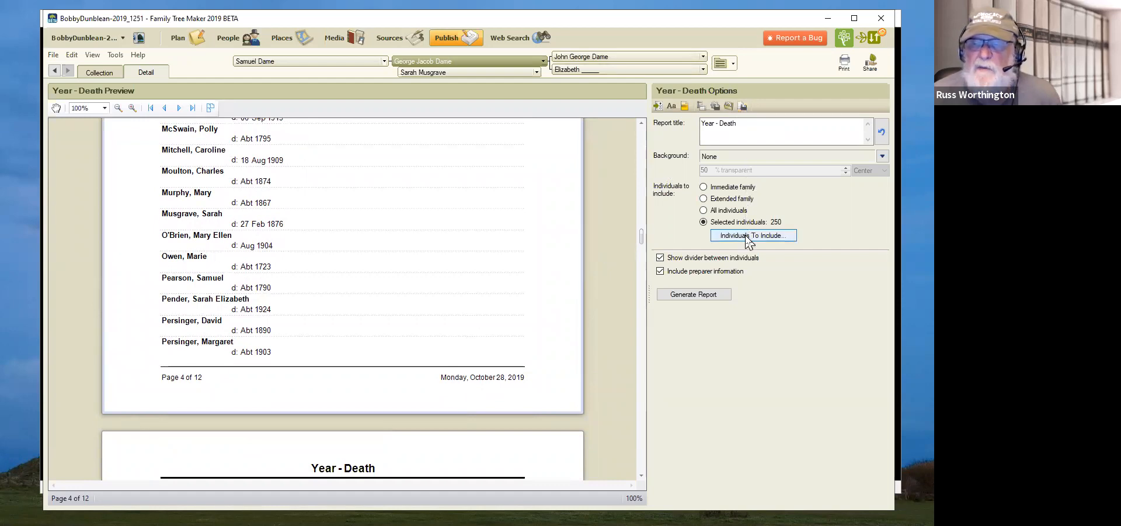
Save the refreshed report over the existing Year - Death report and switch to the Family Tree Maker slide show in PowerPoint.
{"action": "left_click", "coordinate": [743, 106]}
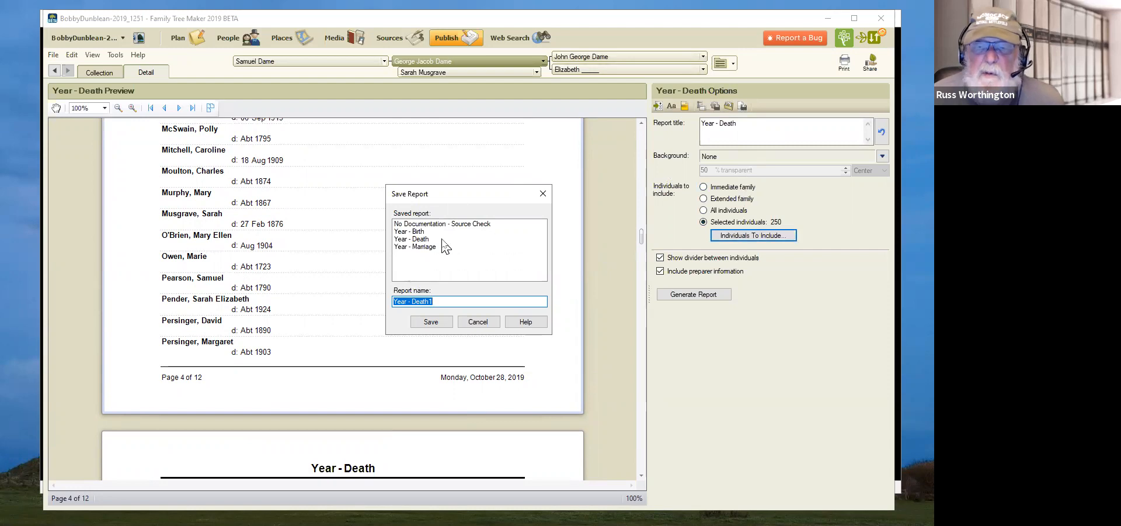
{"action": "left_click", "coordinate": [398, 232]}
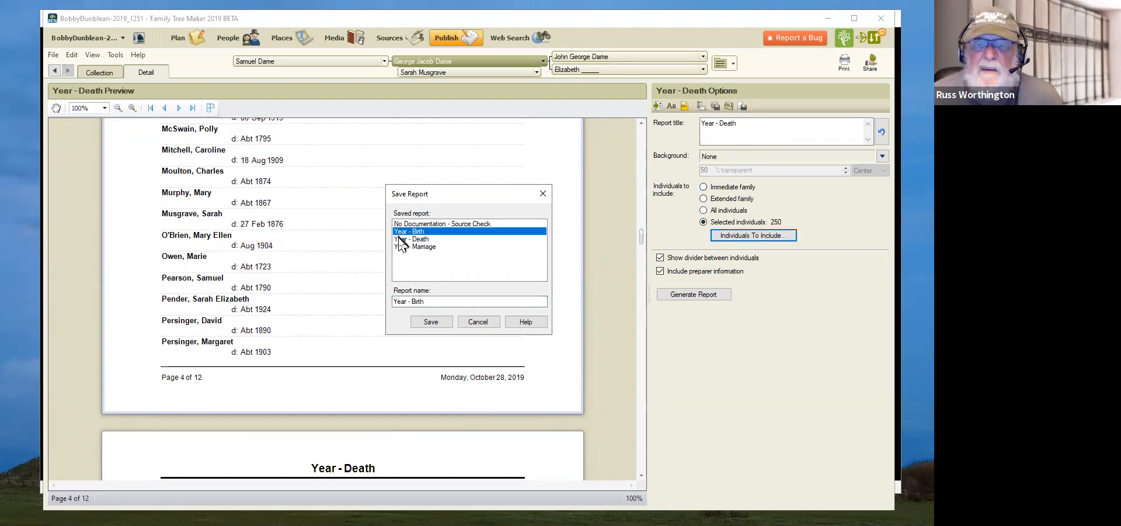
{"action": "left_click", "coordinate": [400, 238]}
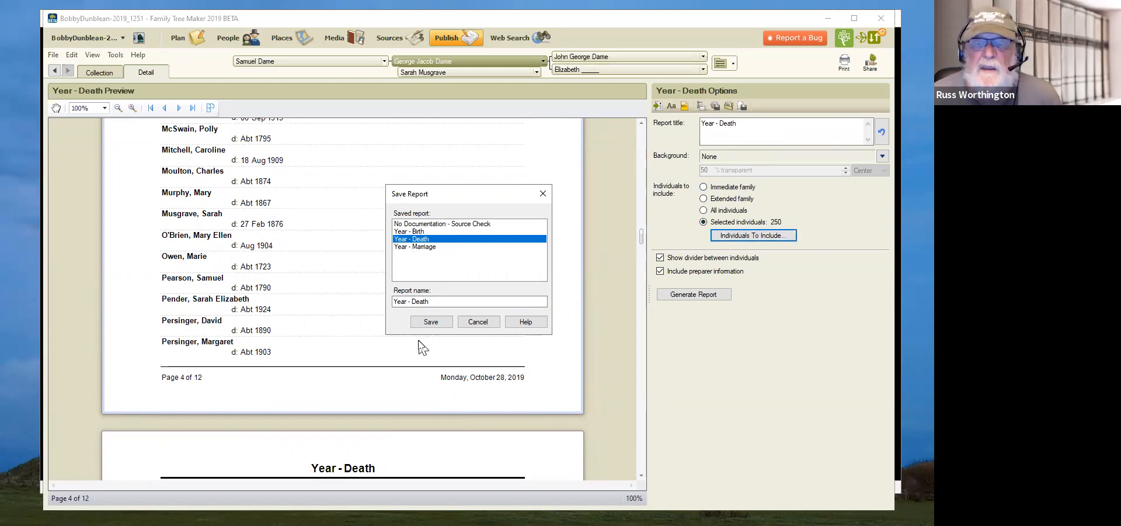
{"action": "left_click", "coordinate": [433, 321]}
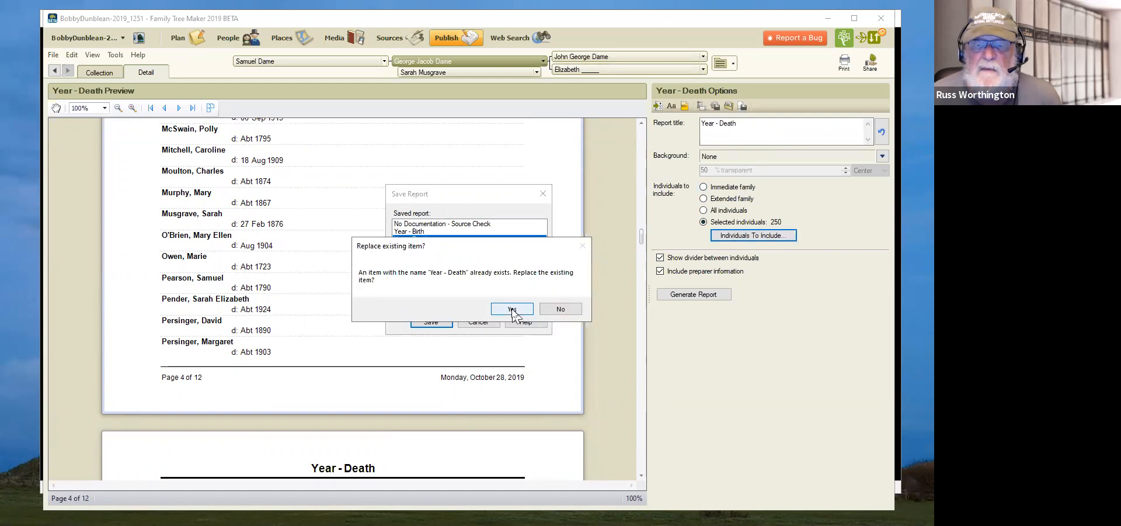
{"action": "left_click", "coordinate": [512, 309]}
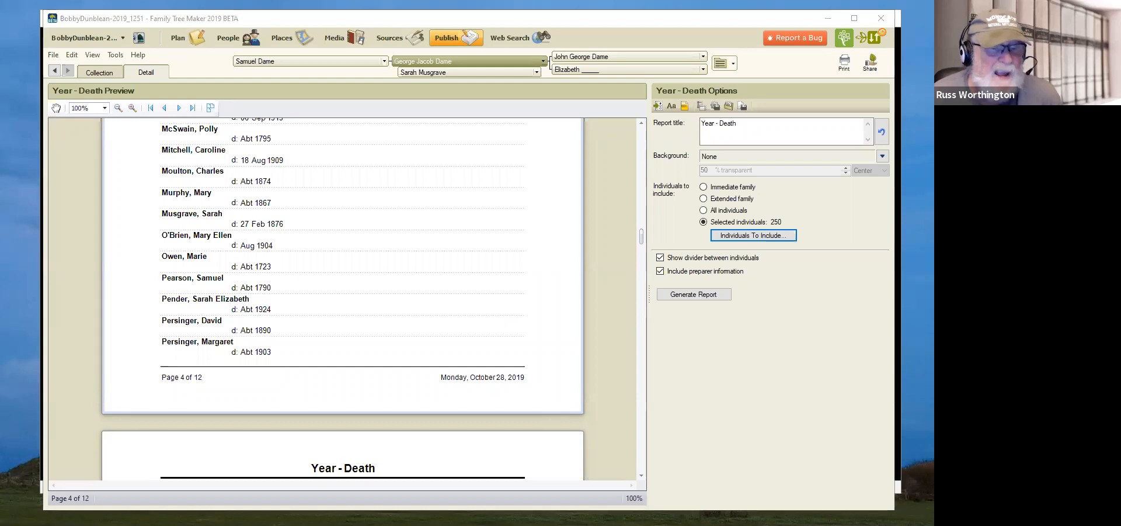
{"action": "key", "text": "alt+Tab"}
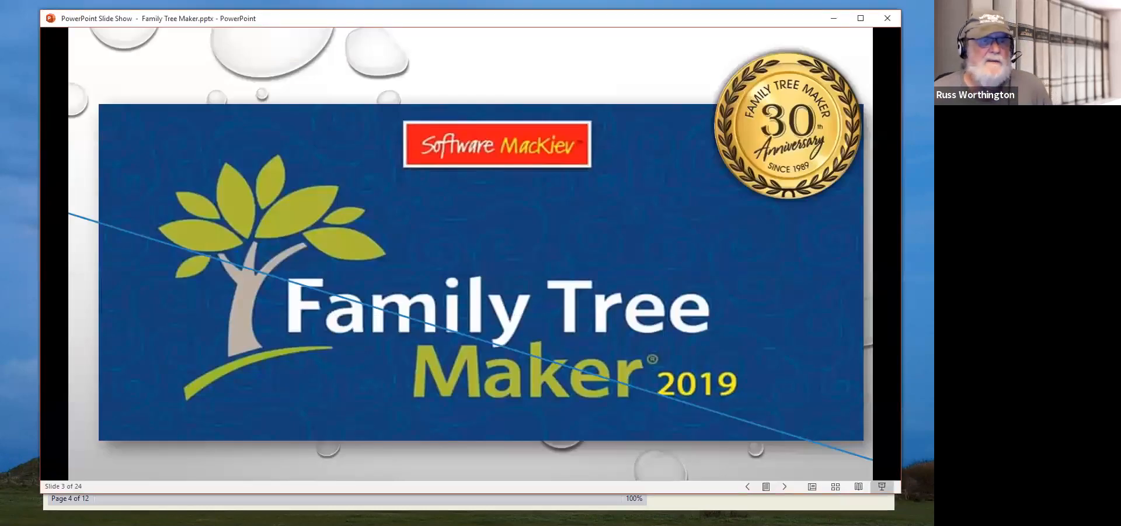